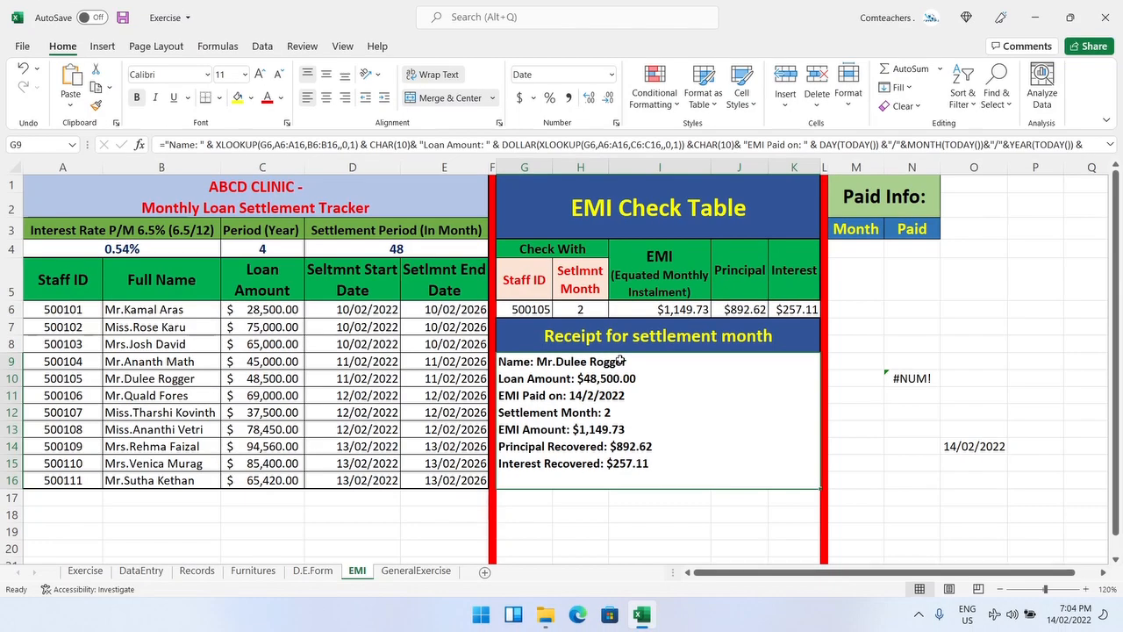
# Step: On the GeneralExercise sheet, merge cells G9 to K16 into one receipt cell below the receipt heading
pyautogui.click(416, 571)
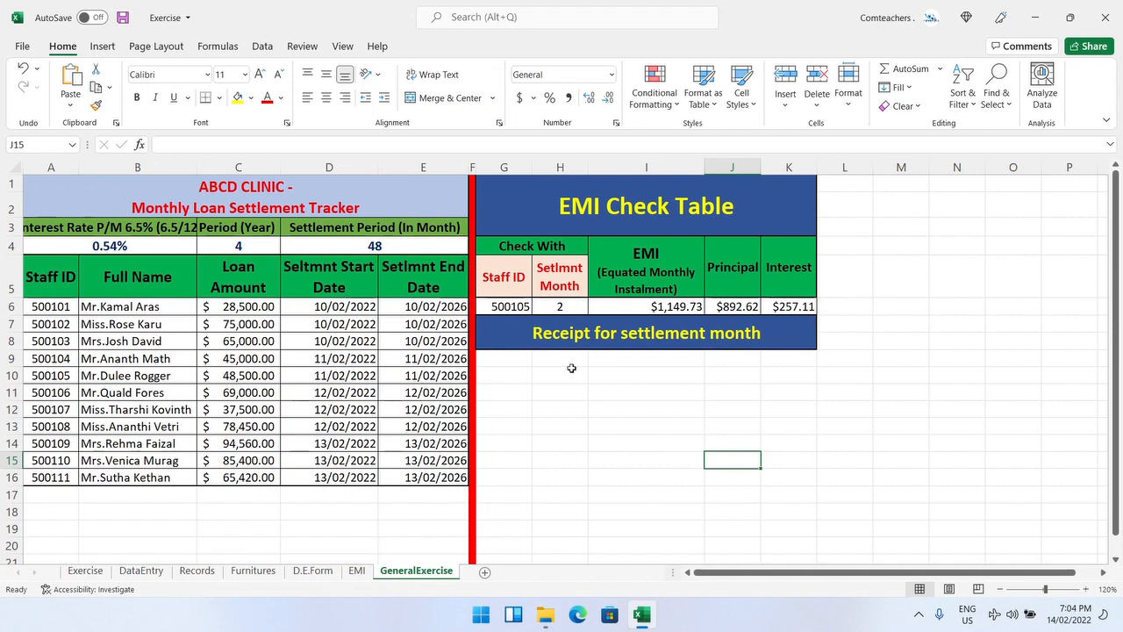
pyautogui.moveTo(516, 362); pyautogui.dragTo(780, 477)
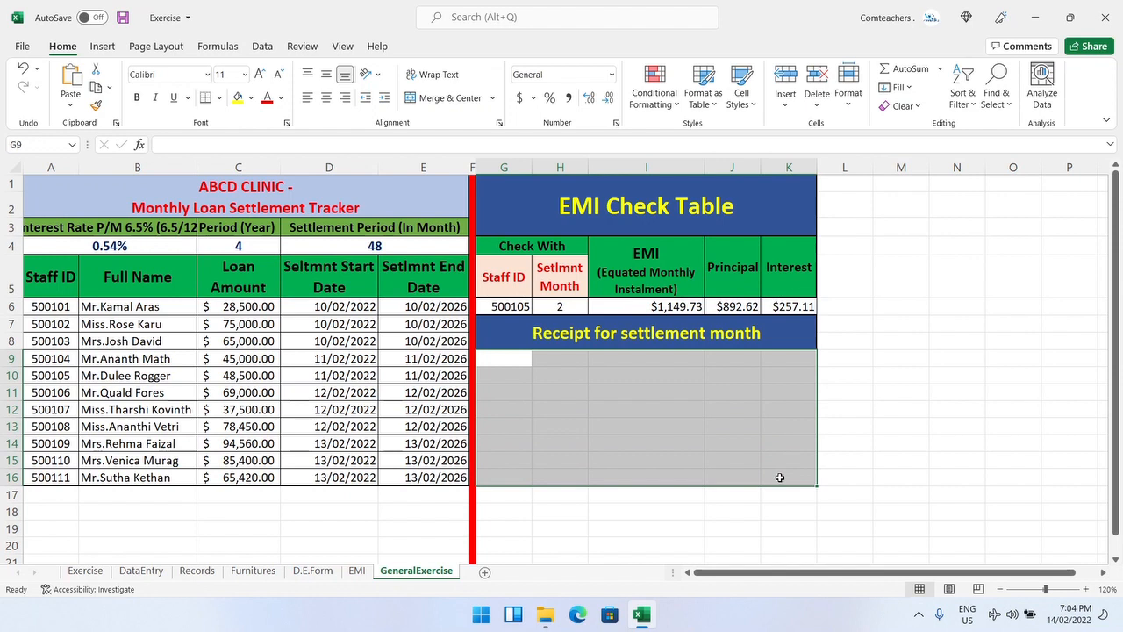
pyautogui.click(443, 98)
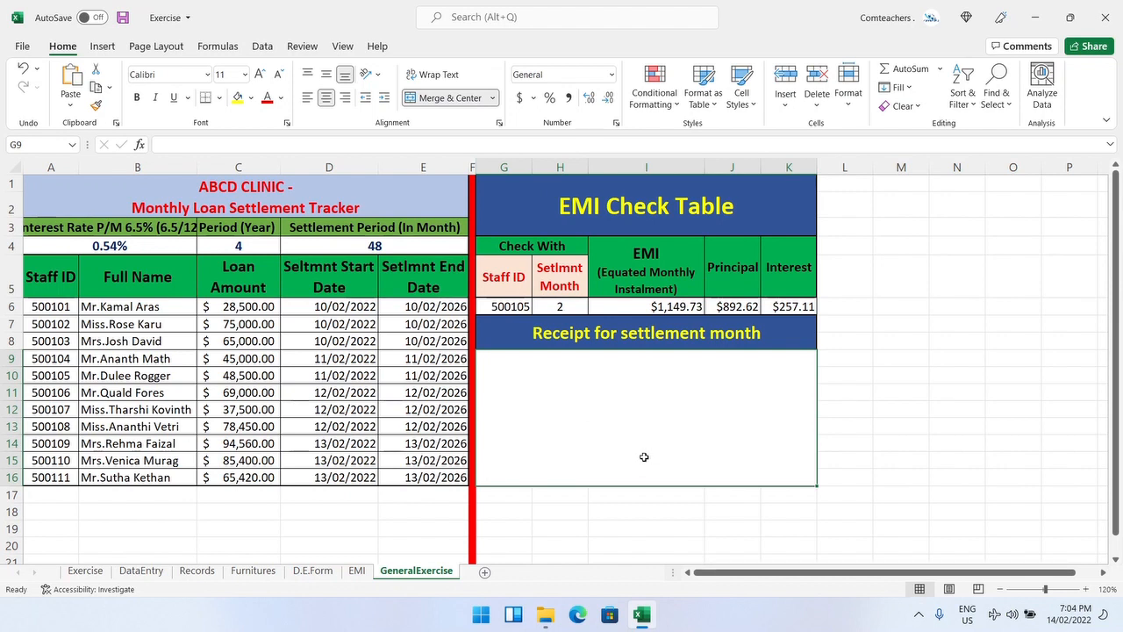
# Step: Examine the finished receipt formula in the EMI sheet's receipt cell
pyautogui.click(364, 571)
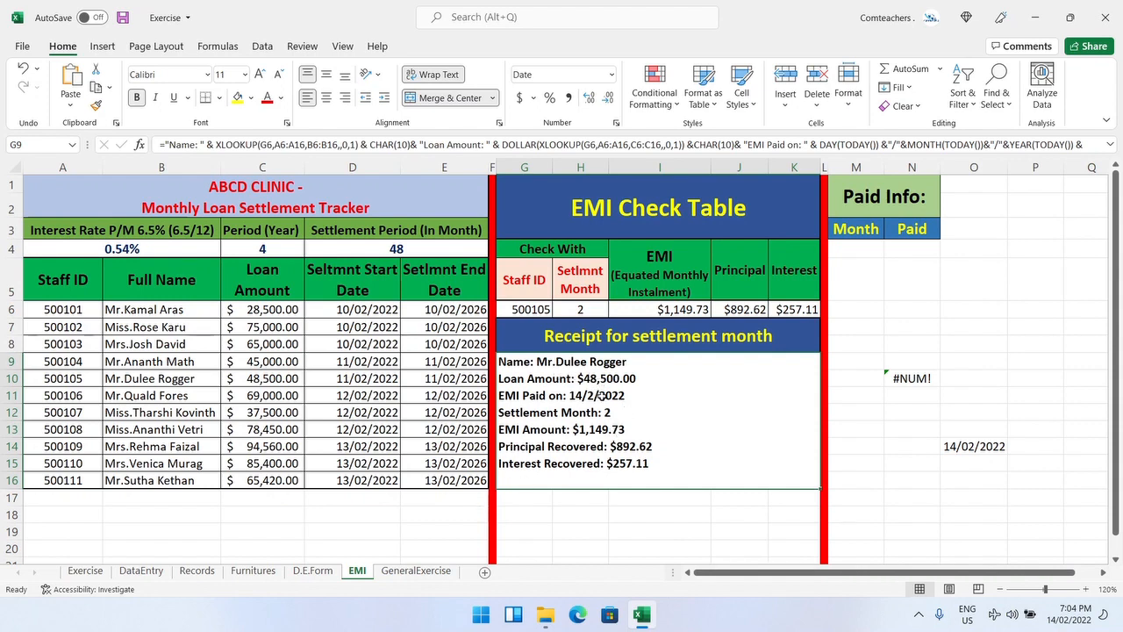
pyautogui.doubleClick(666, 417)
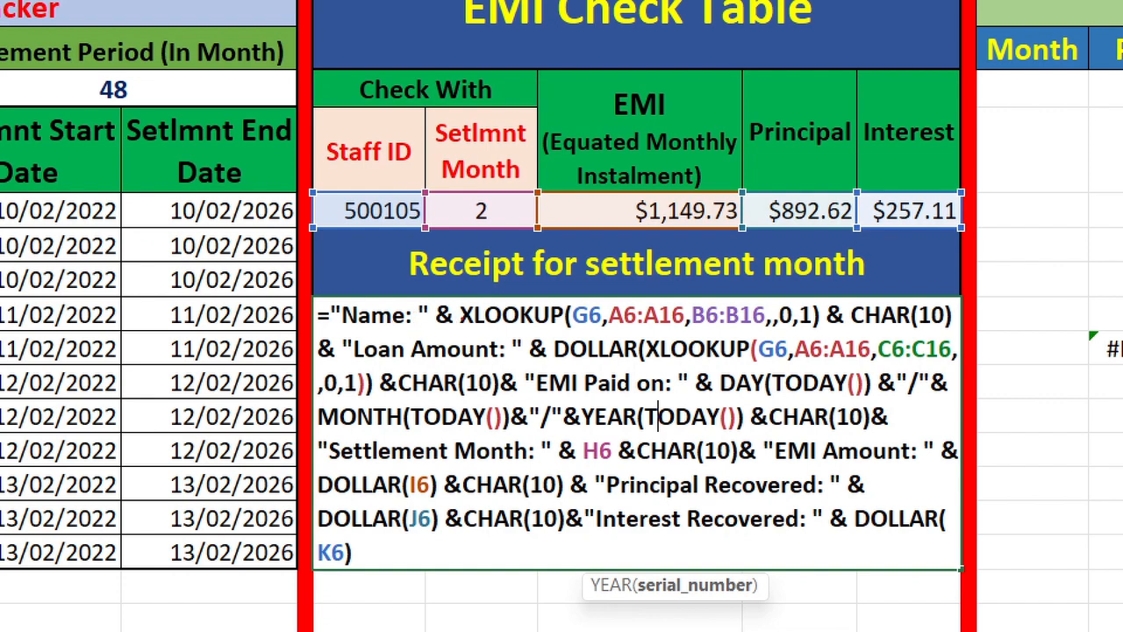
pyautogui.moveTo(456, 313)
pyautogui.mouseDown()
pyautogui.moveTo(448, 300)
pyautogui.moveTo(428, 307)
pyautogui.moveTo(449, 331)
pyautogui.moveTo(454, 314)
pyautogui.mouseUp()
pyautogui.moveTo(847, 319)
pyautogui.mouseDown()
pyautogui.moveTo(834, 302)
pyautogui.moveTo(821, 325)
pyautogui.moveTo(845, 324)
pyautogui.mouseUp()
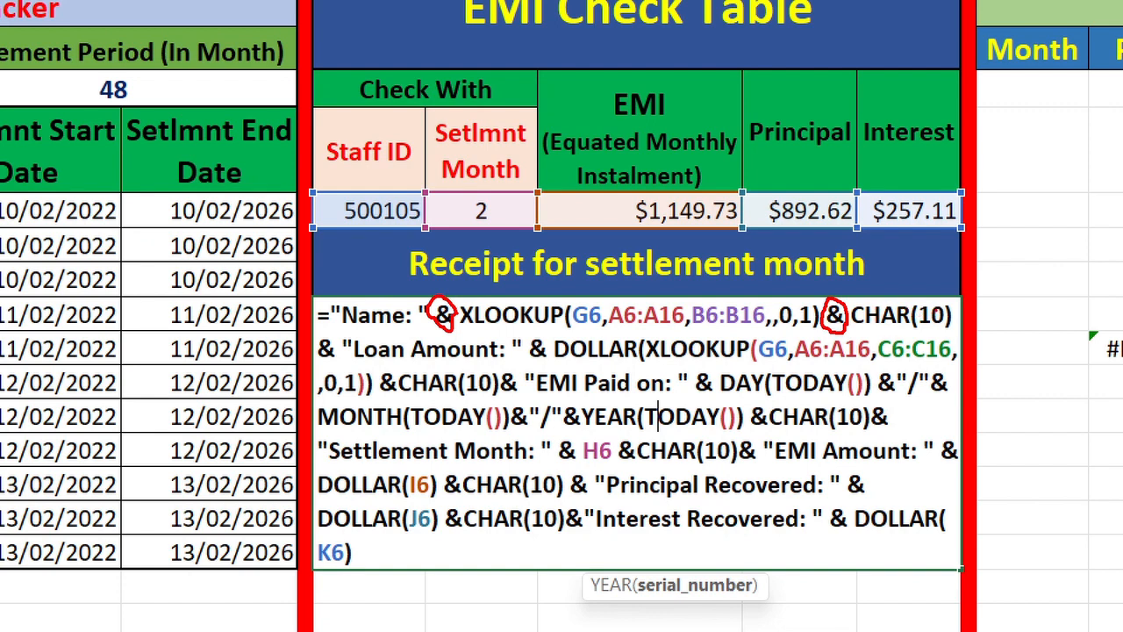
pyautogui.moveTo(944, 307)
pyautogui.mouseDown()
pyautogui.moveTo(918, 309)
pyautogui.moveTo(927, 325)
pyautogui.moveTo(943, 323)
pyautogui.mouseUp()
pyautogui.moveTo(512, 363)
pyautogui.mouseDown()
pyautogui.moveTo(512, 341)
pyautogui.moveTo(484, 337)
pyautogui.moveTo(341, 346)
pyautogui.moveTo(352, 362)
pyautogui.moveTo(428, 370)
pyautogui.moveTo(519, 360)
pyautogui.mouseUp()
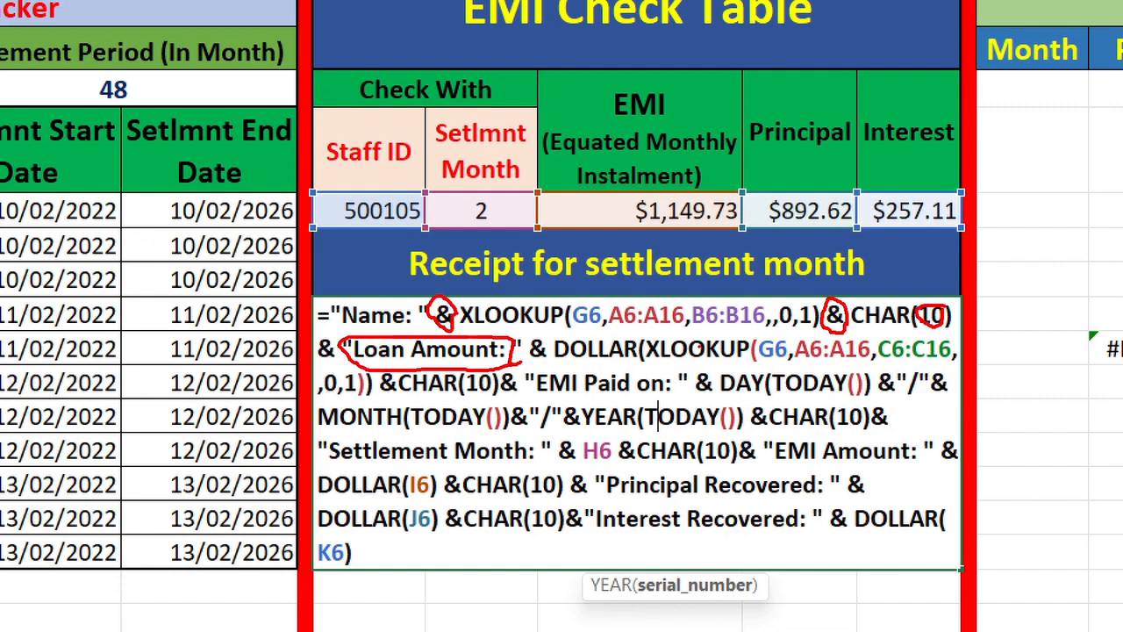
pyautogui.moveTo(552, 365); pyautogui.dragTo(550, 346)
pyautogui.moveTo(725, 397)
pyautogui.mouseDown()
pyautogui.moveTo(715, 386)
pyautogui.moveTo(724, 367)
pyautogui.moveTo(758, 391)
pyautogui.mouseUp()
pyautogui.moveTo(400, 428); pyautogui.dragTo(320, 429)
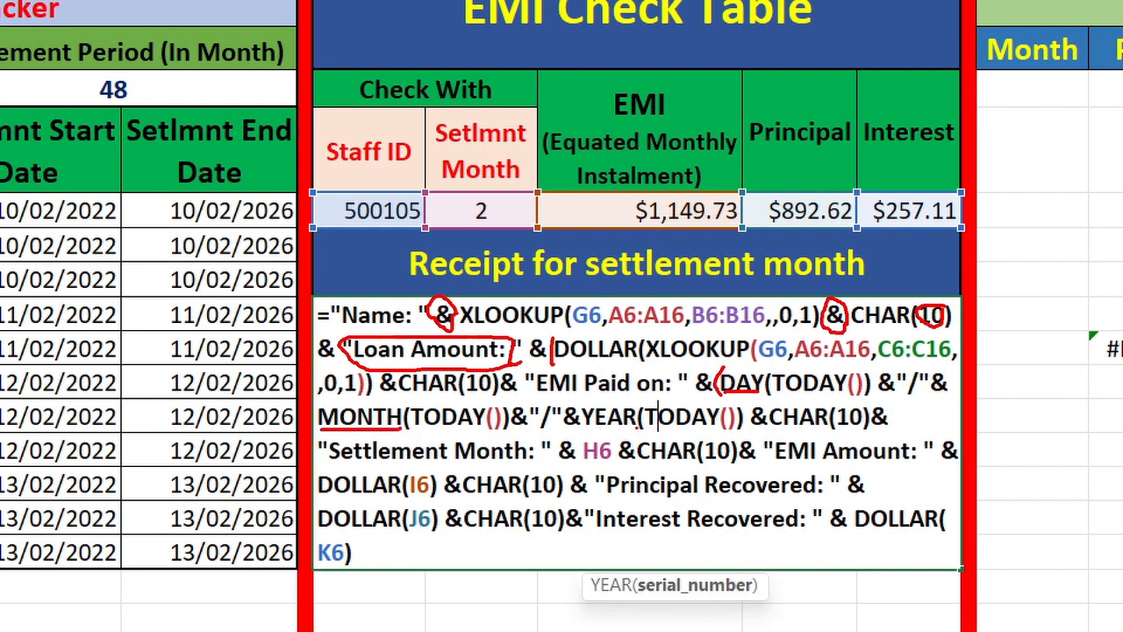
pyautogui.moveTo(638, 427); pyautogui.dragTo(583, 431)
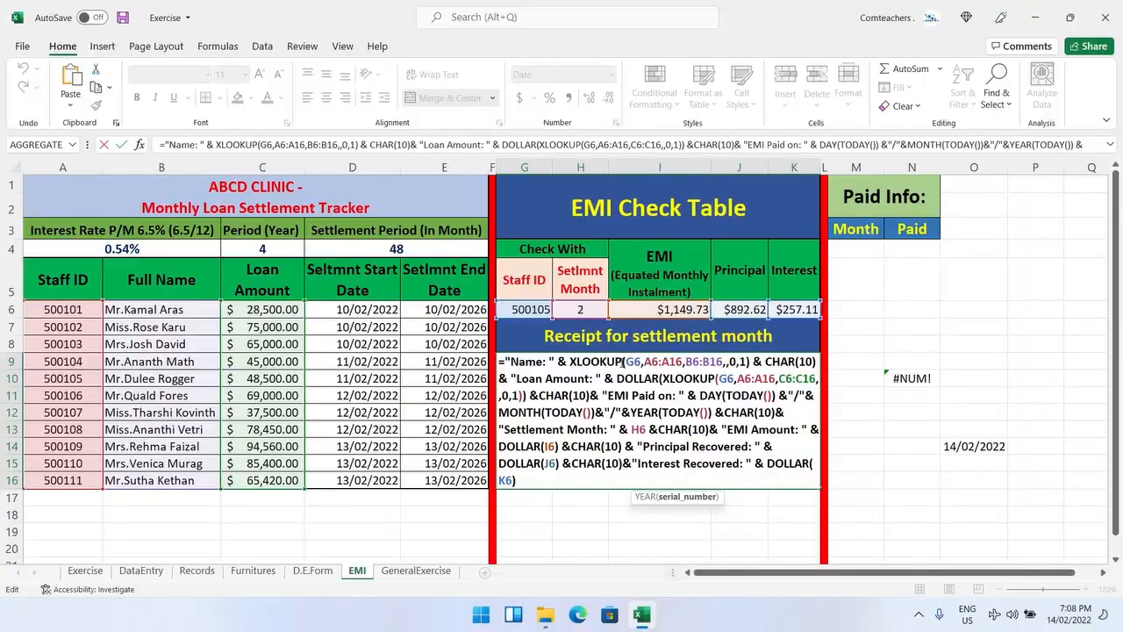
# Step: On the GeneralExercise sheet, start a formula in the merged receipt cell with the text "Name :" followed by &
pyautogui.click(418, 571)
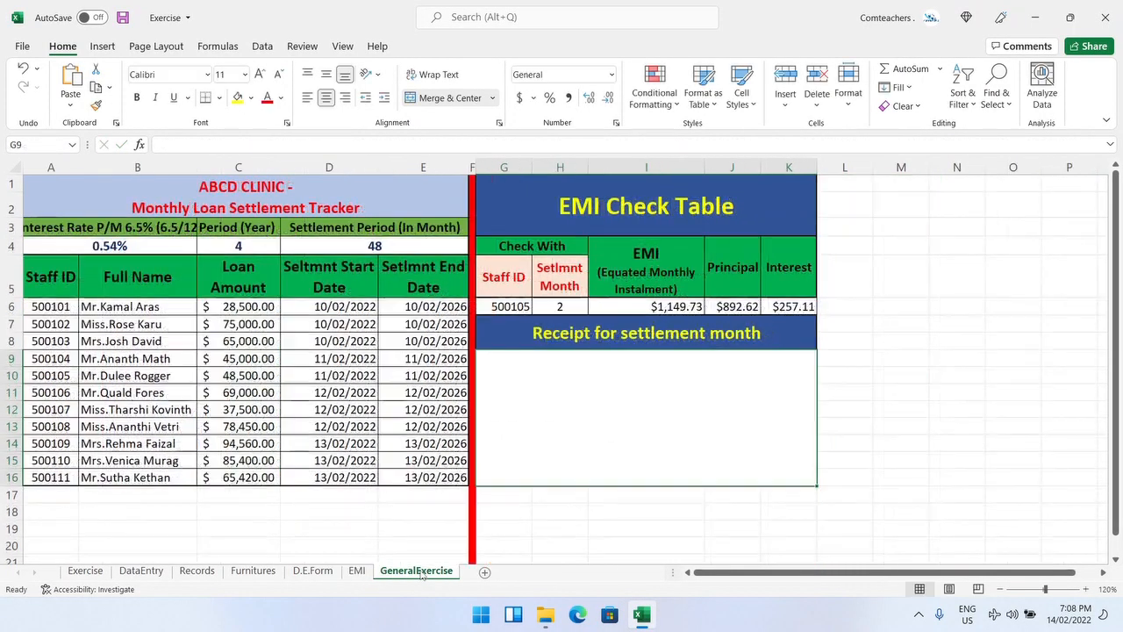
pyautogui.doubleClick(677, 455)
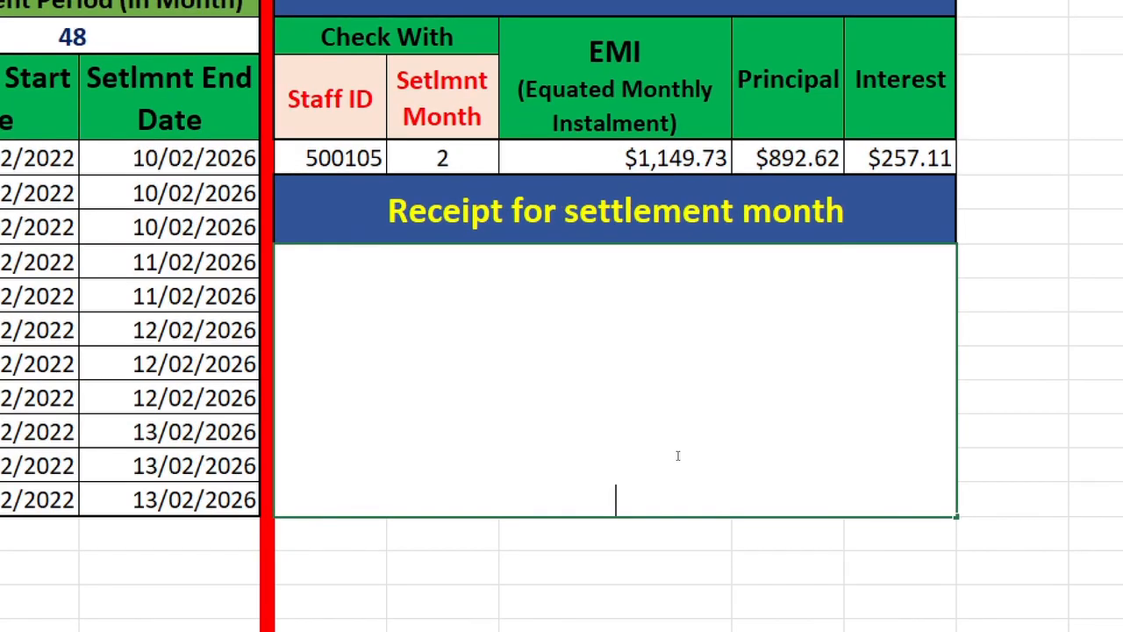
pyautogui.write('="Name')
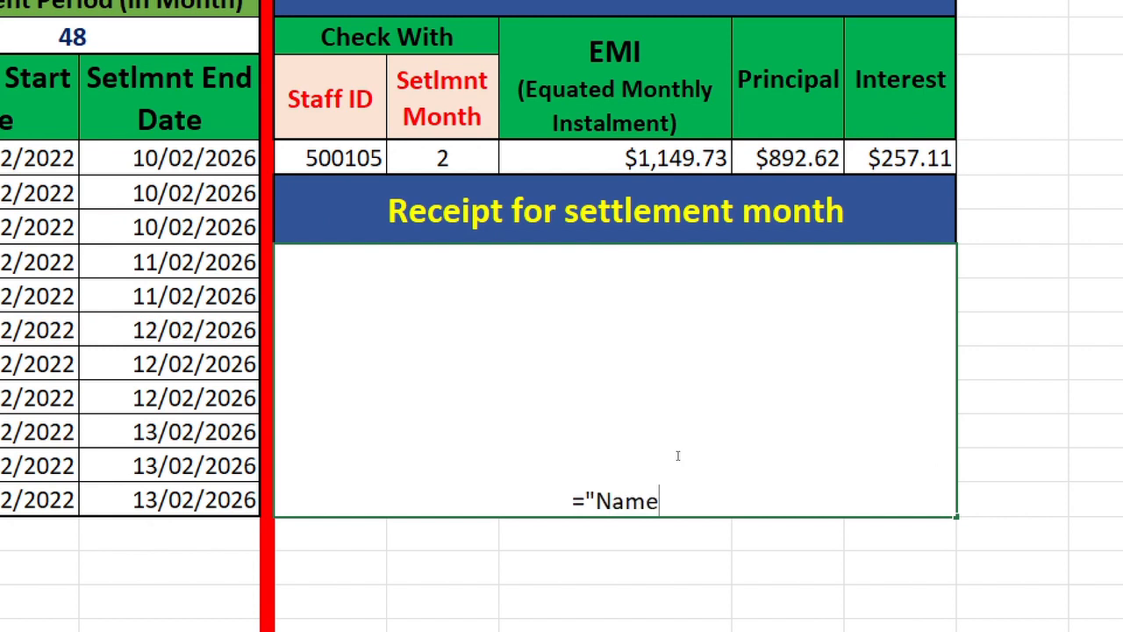
pyautogui.write(' :')
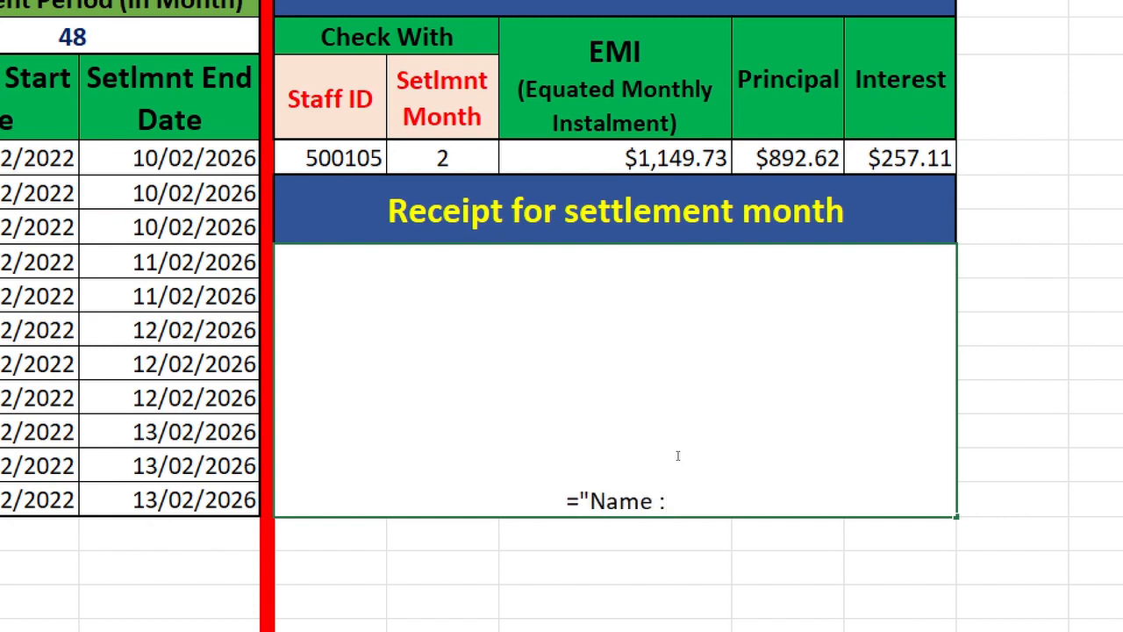
pyautogui.write('"')
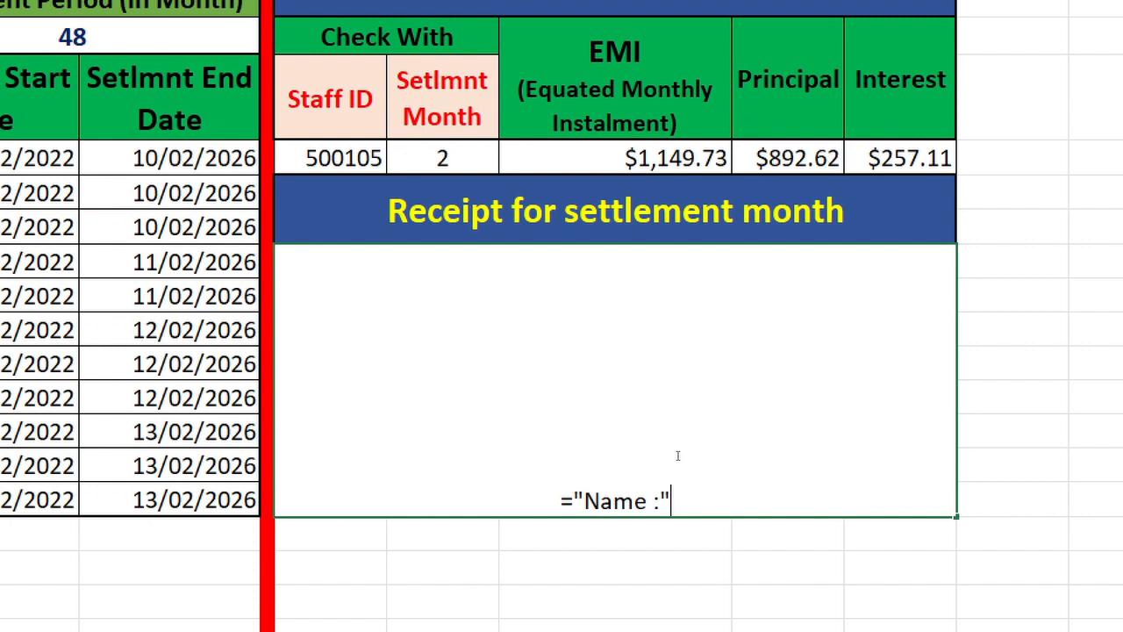
pyautogui.write('&')
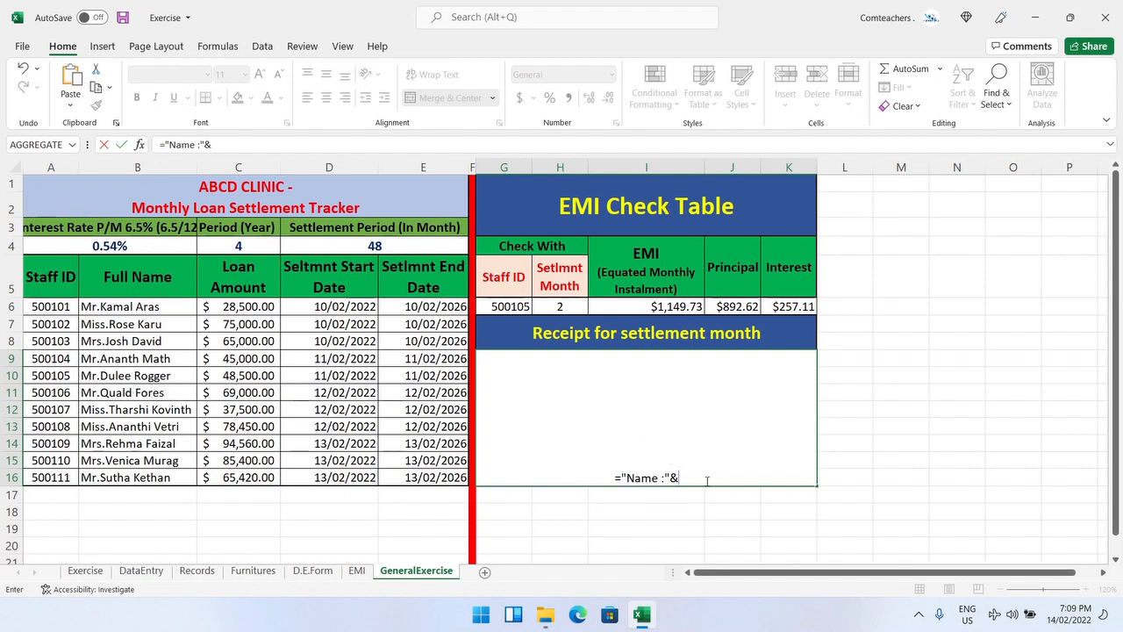
# Step: Complete the formula with XLOOKUP(G6,A6:A16,B6:B16,,0,1) to fetch the staff member's full name and confirm it
pyautogui.write('xlo')
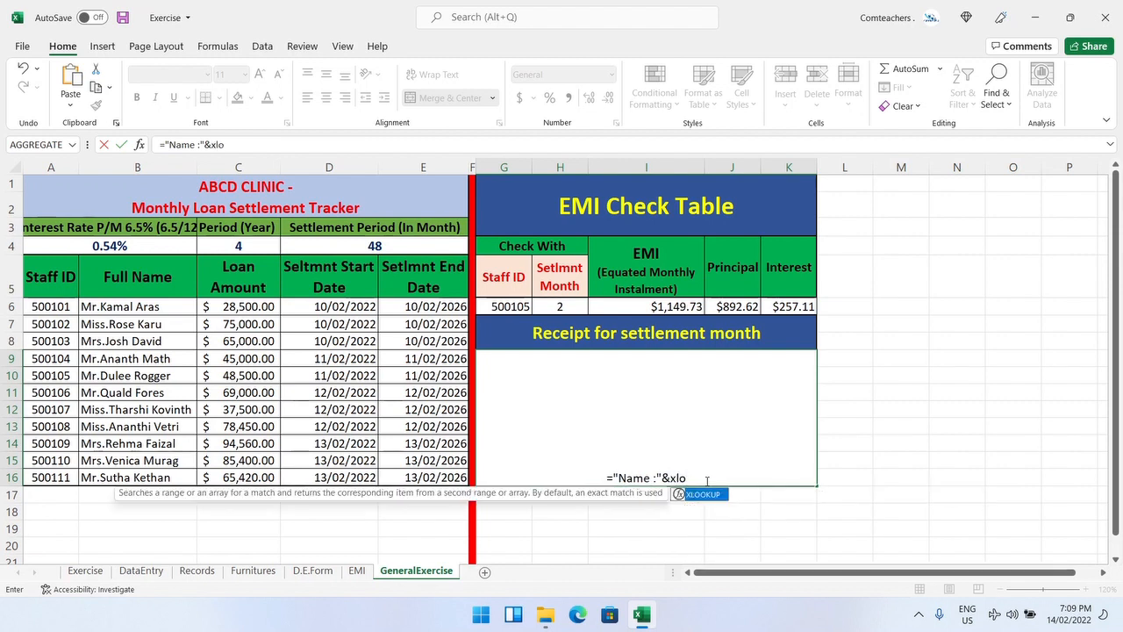
pyautogui.doubleClick(706, 495)
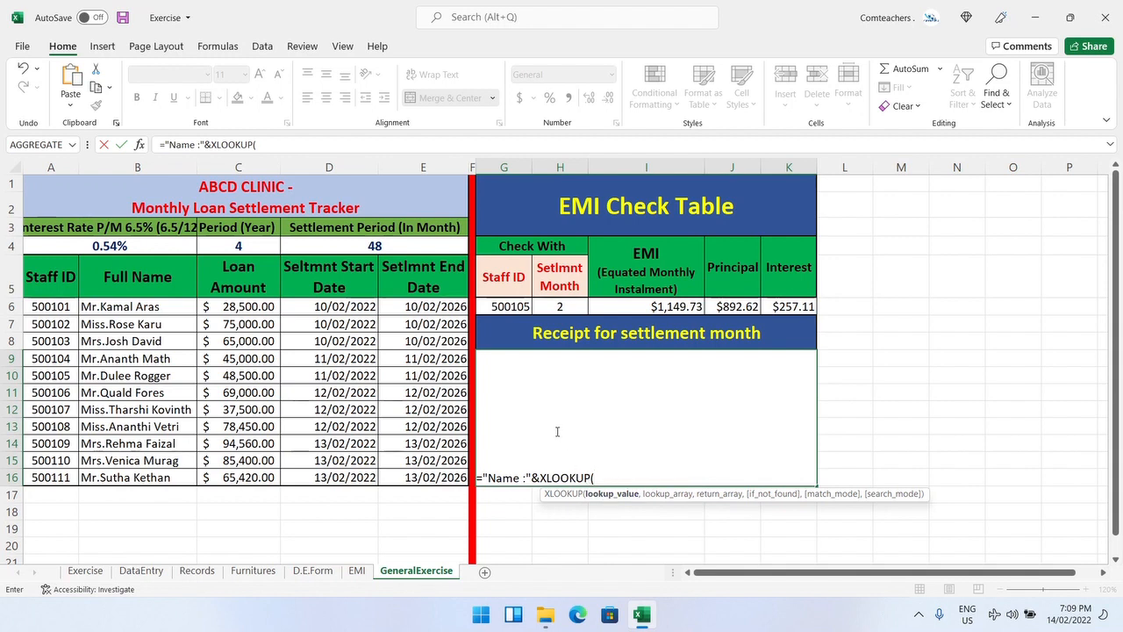
pyautogui.click(506, 309)
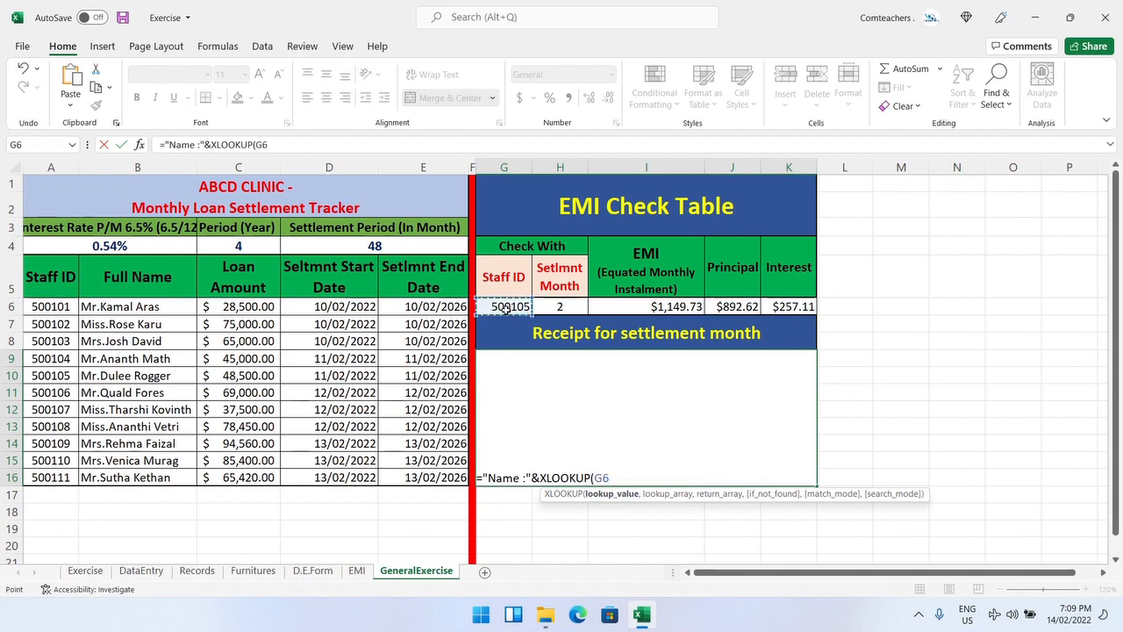
pyautogui.write(',')
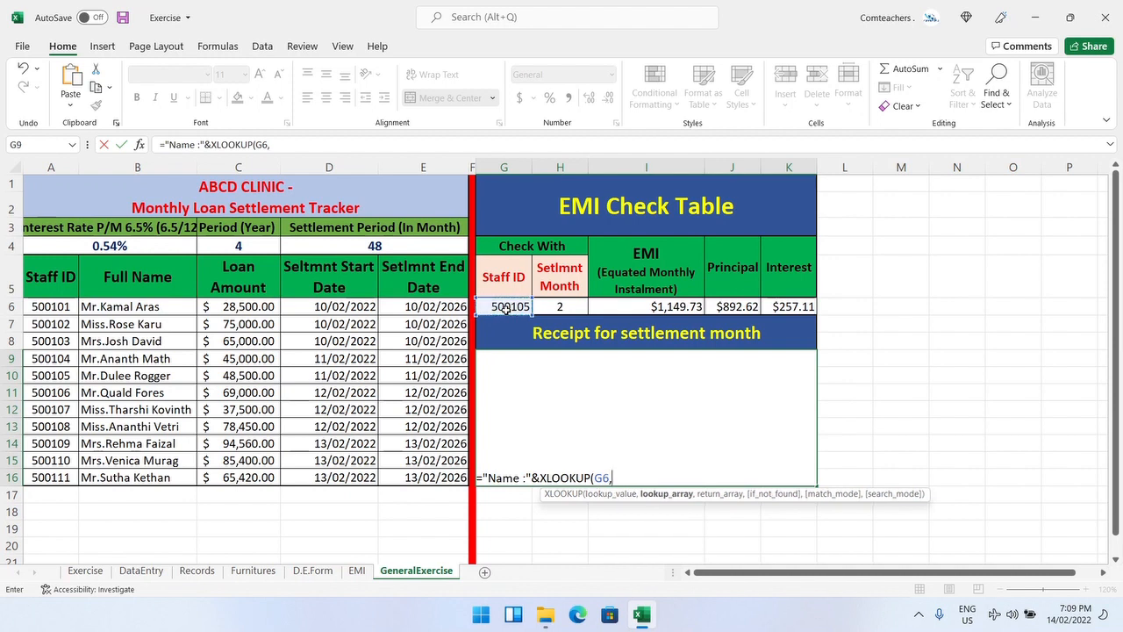
pyautogui.click(61, 302)
pyautogui.moveTo(61, 303); pyautogui.dragTo(32, 476)
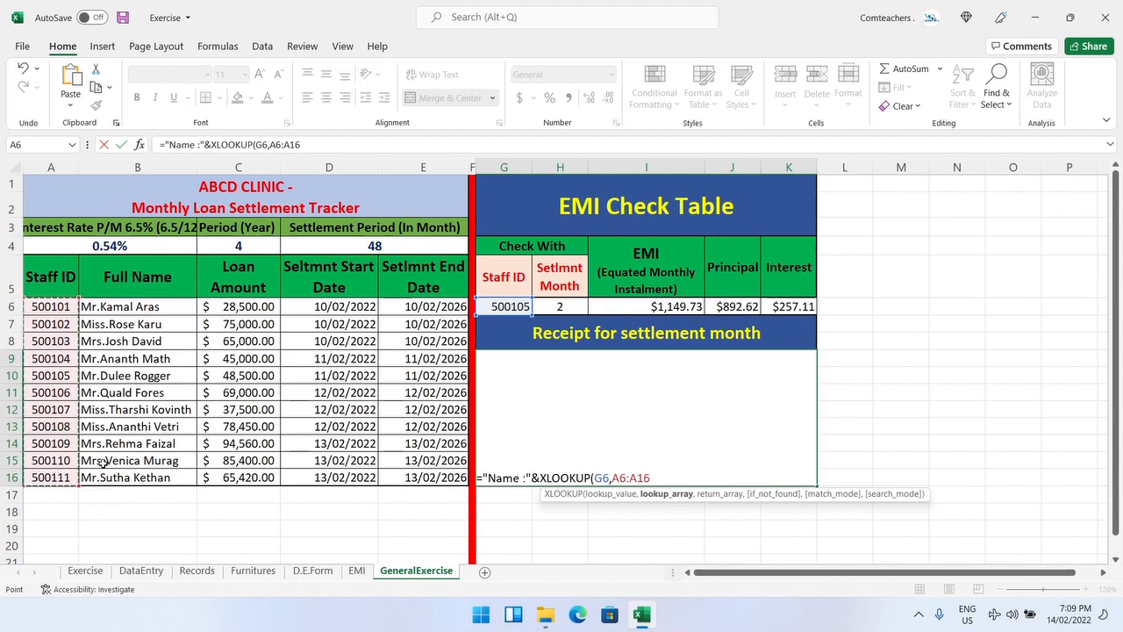
pyautogui.write(',')
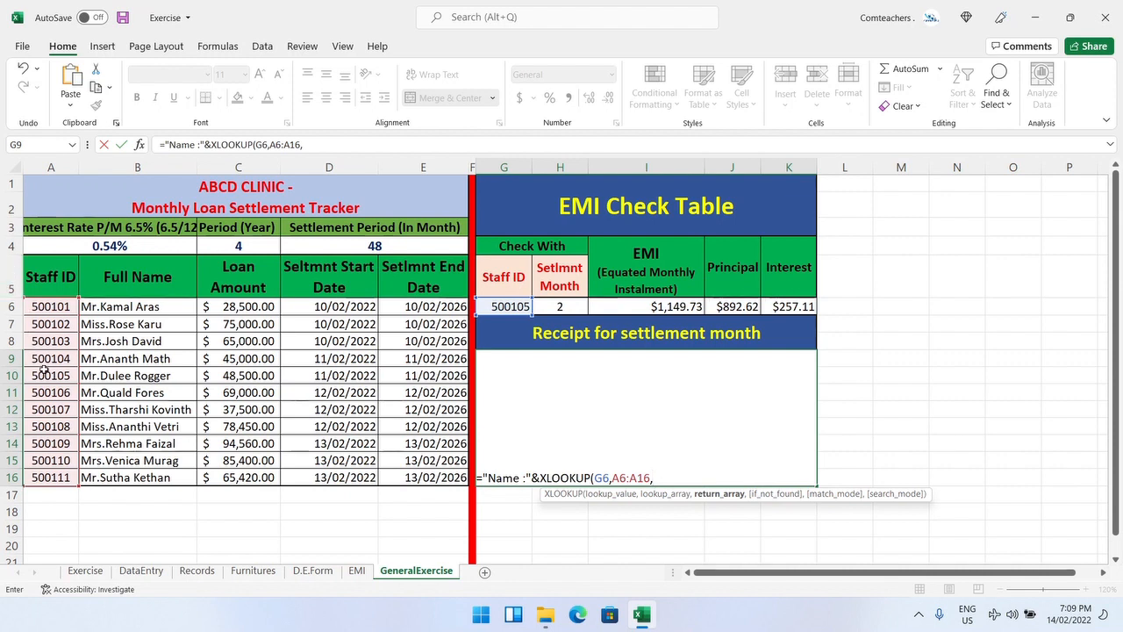
pyautogui.moveTo(125, 307); pyautogui.dragTo(131, 478)
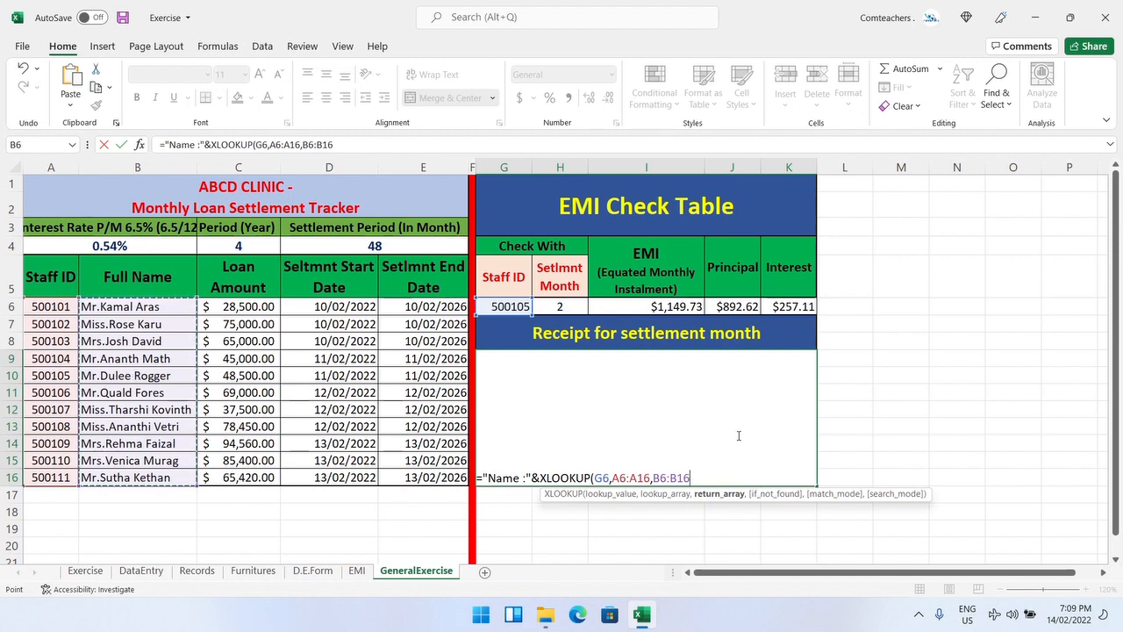
pyautogui.write(',')
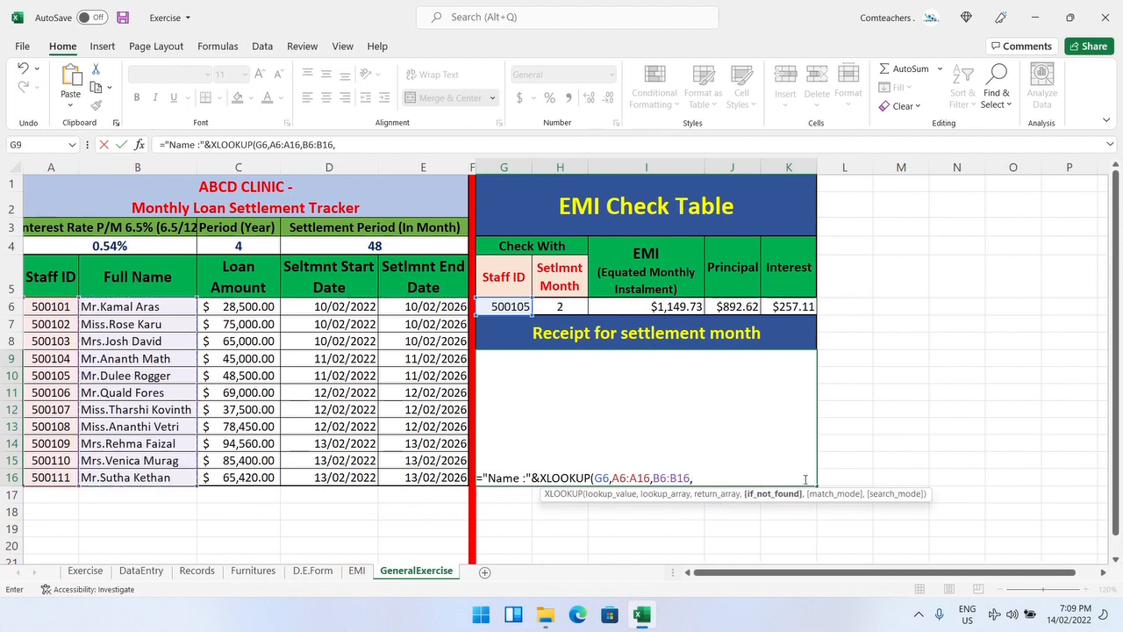
pyautogui.write(',')
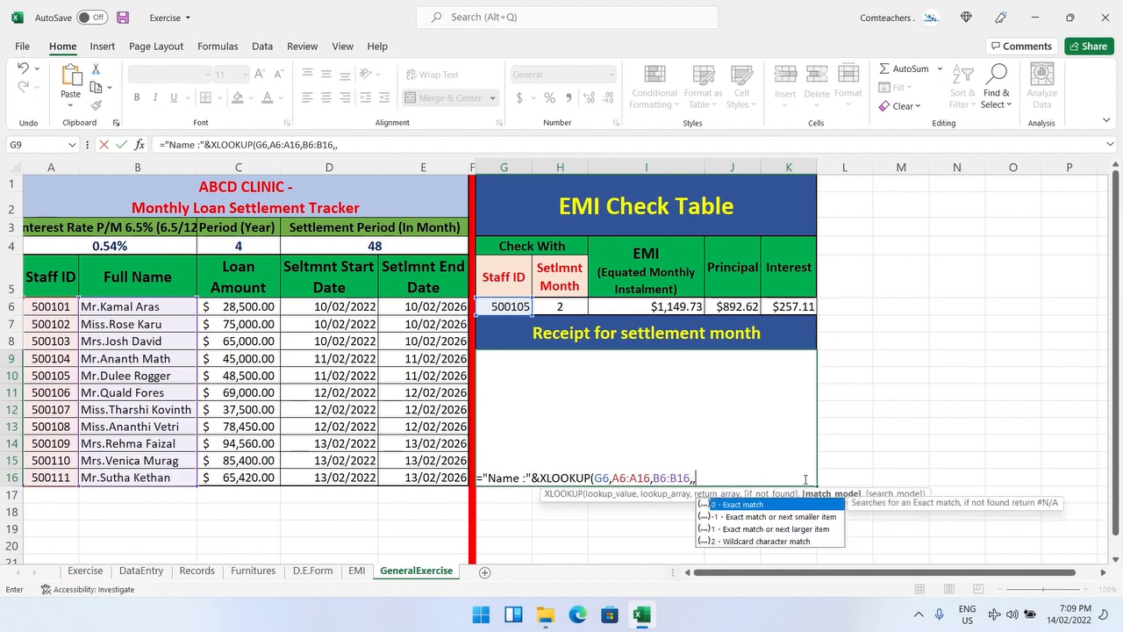
pyautogui.doubleClick(767, 505)
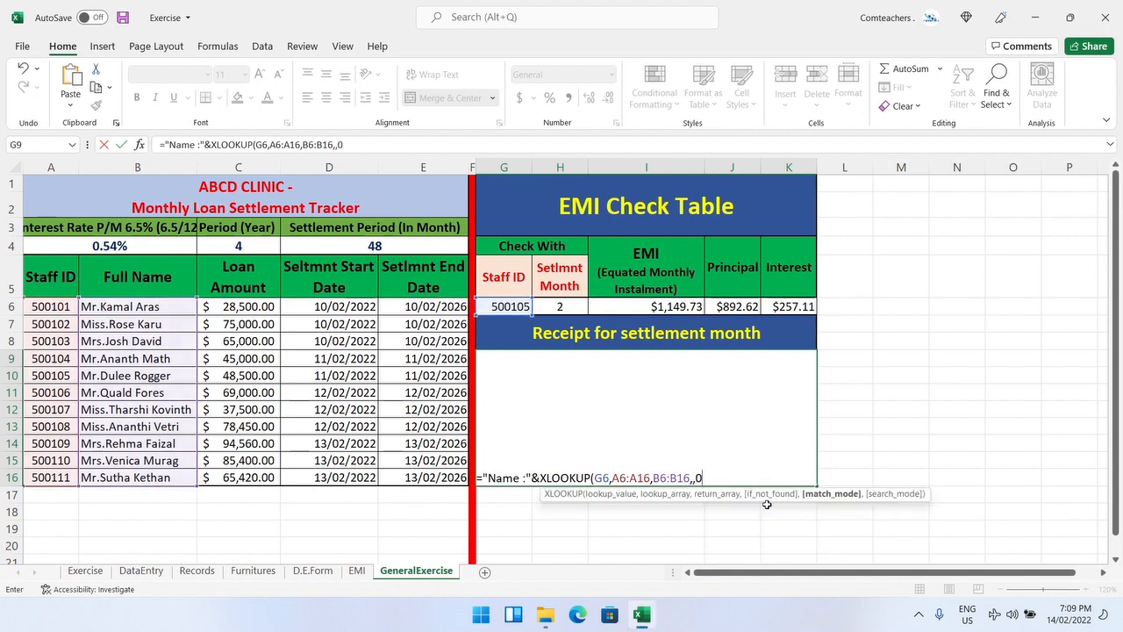
pyautogui.write(',')
pyautogui.doubleClick(776, 506)
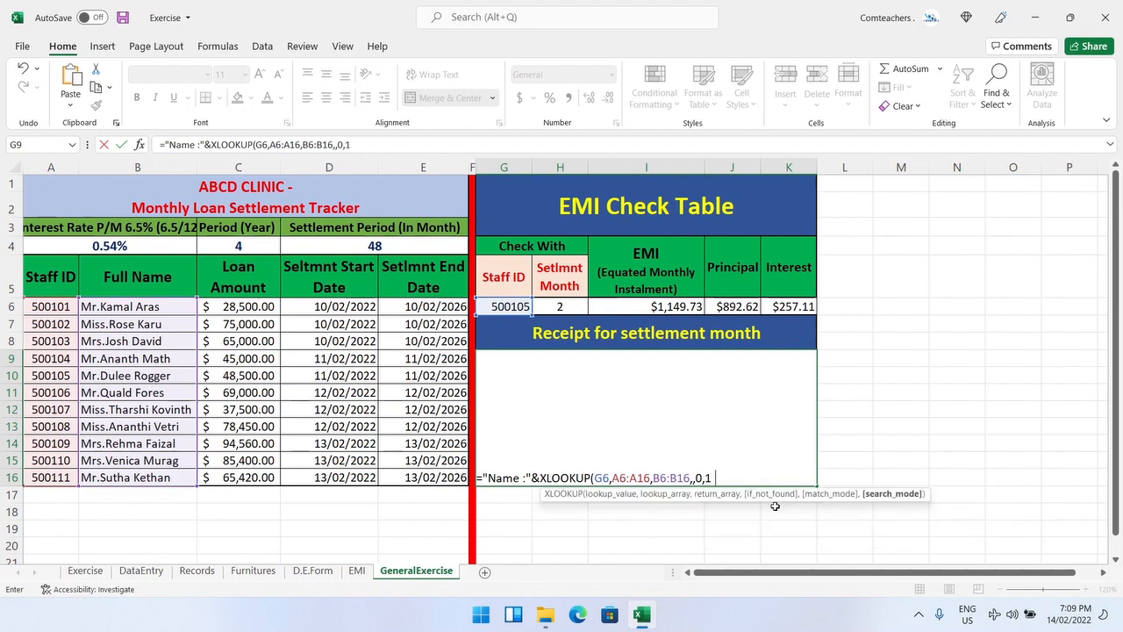
pyautogui.write(')')
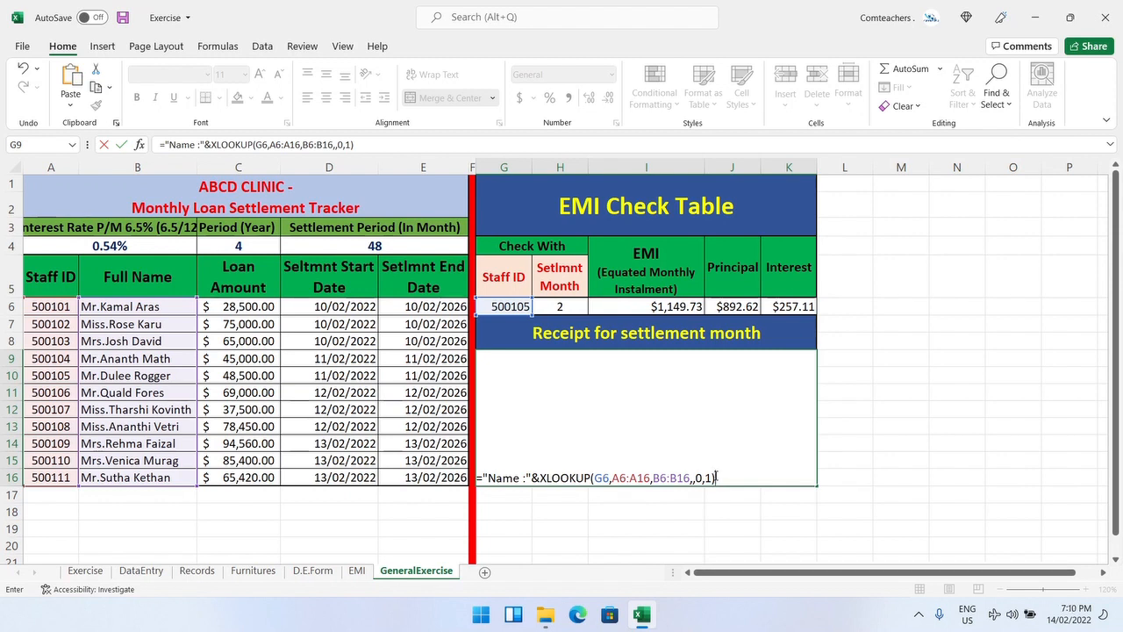
pyautogui.press('Return')
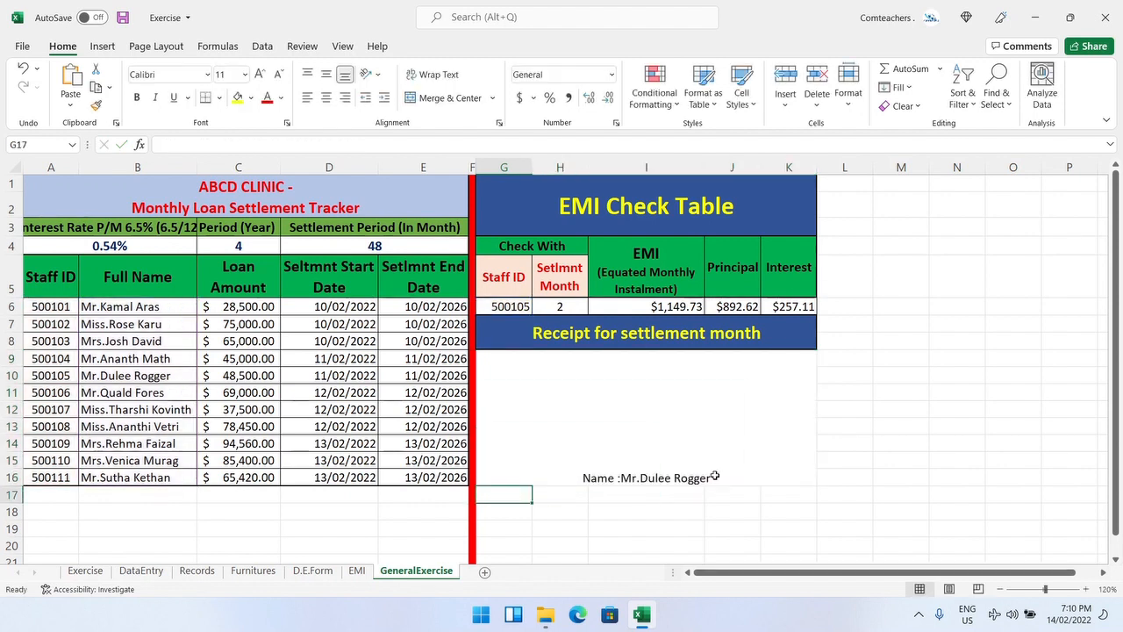
# Step: Turn on Wrap Text for the receipt cell and align its contents to the top left
pyautogui.click(700, 474)
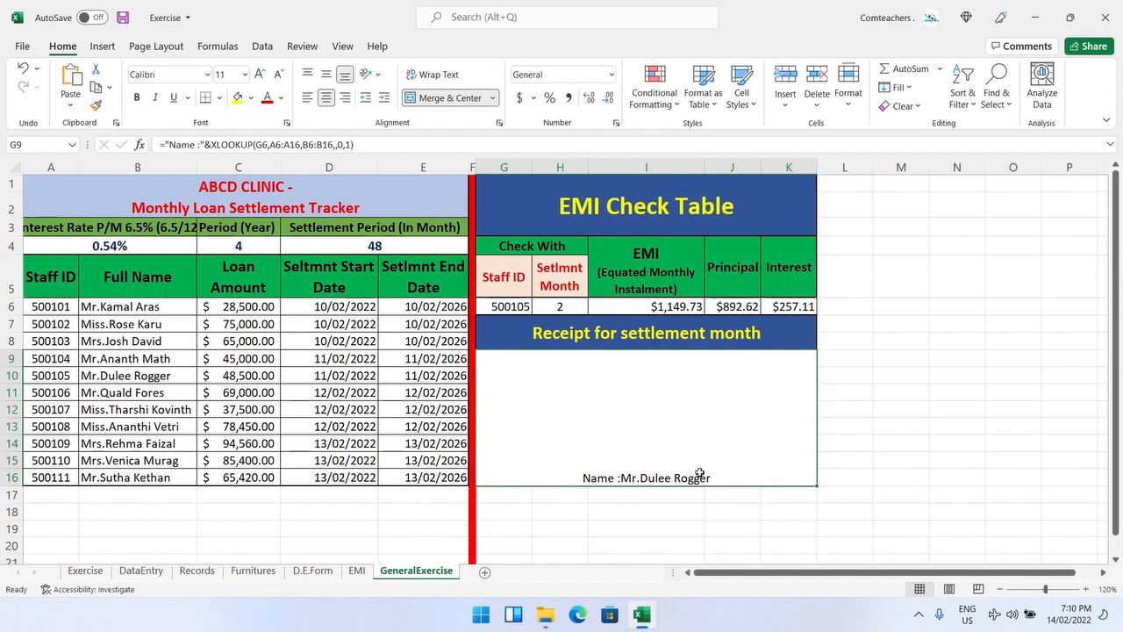
pyautogui.click(443, 80)
pyautogui.click(451, 77)
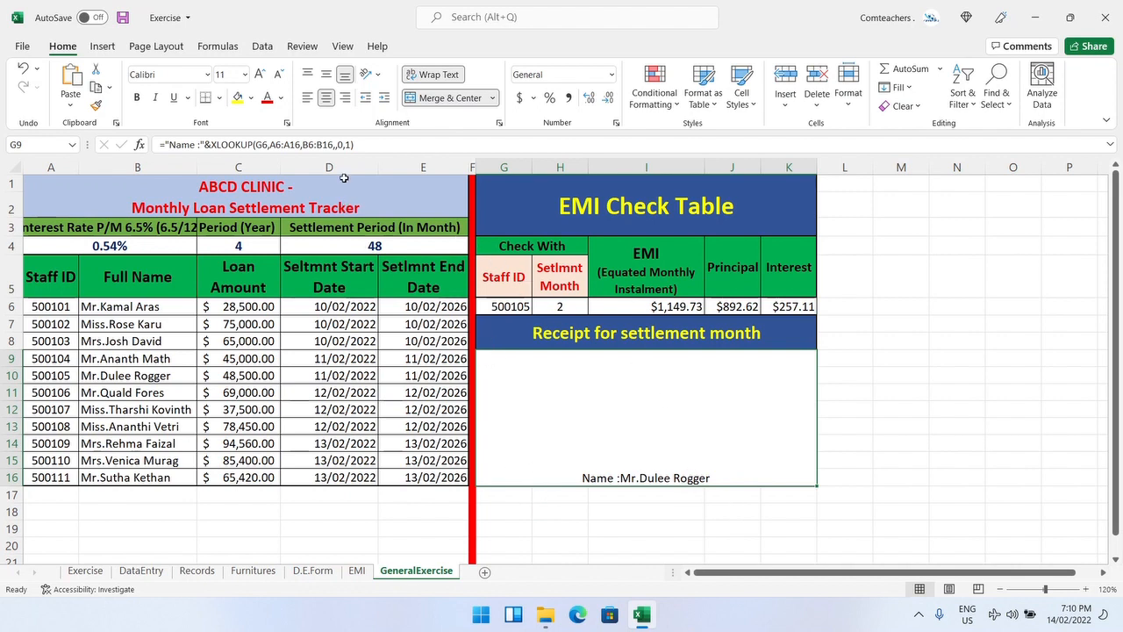
pyautogui.click(307, 75)
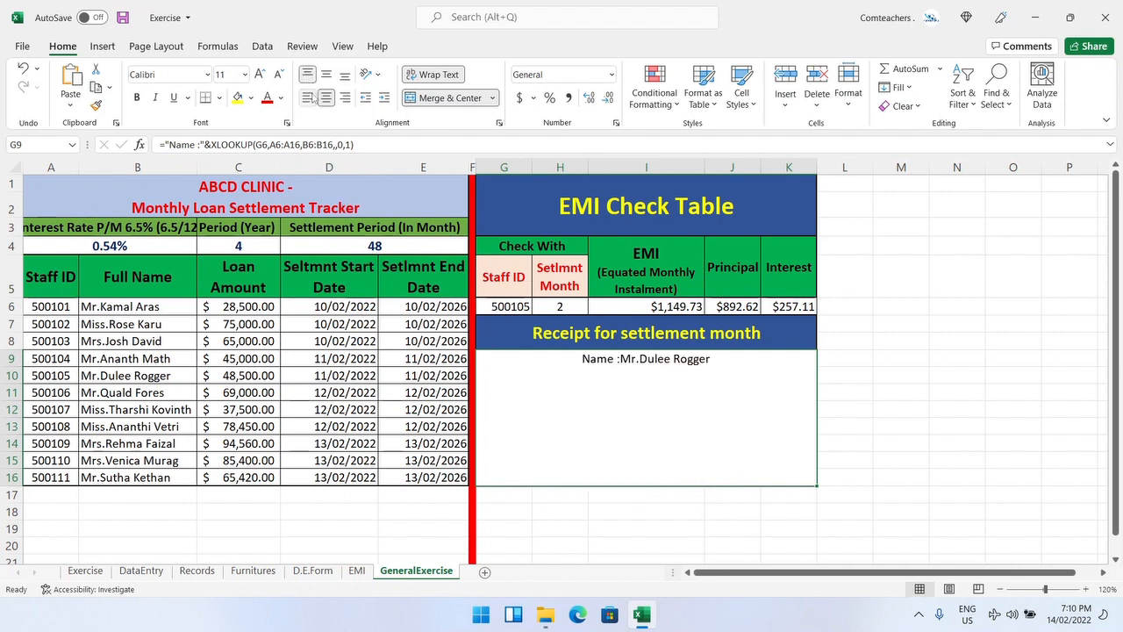
pyautogui.click(307, 98)
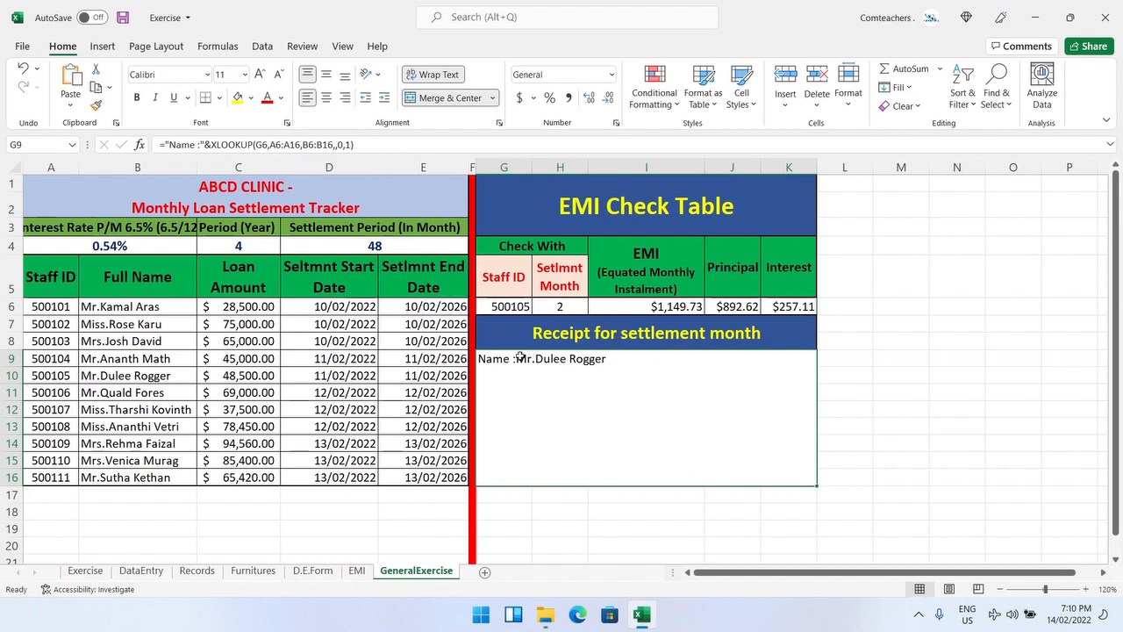
# Step: Reopen the GeneralExercise receipt formula and append a CHAR(10) line break followed by the text "Staff ID :"
pyautogui.doubleClick(617, 363)
pyautogui.click(744, 358)
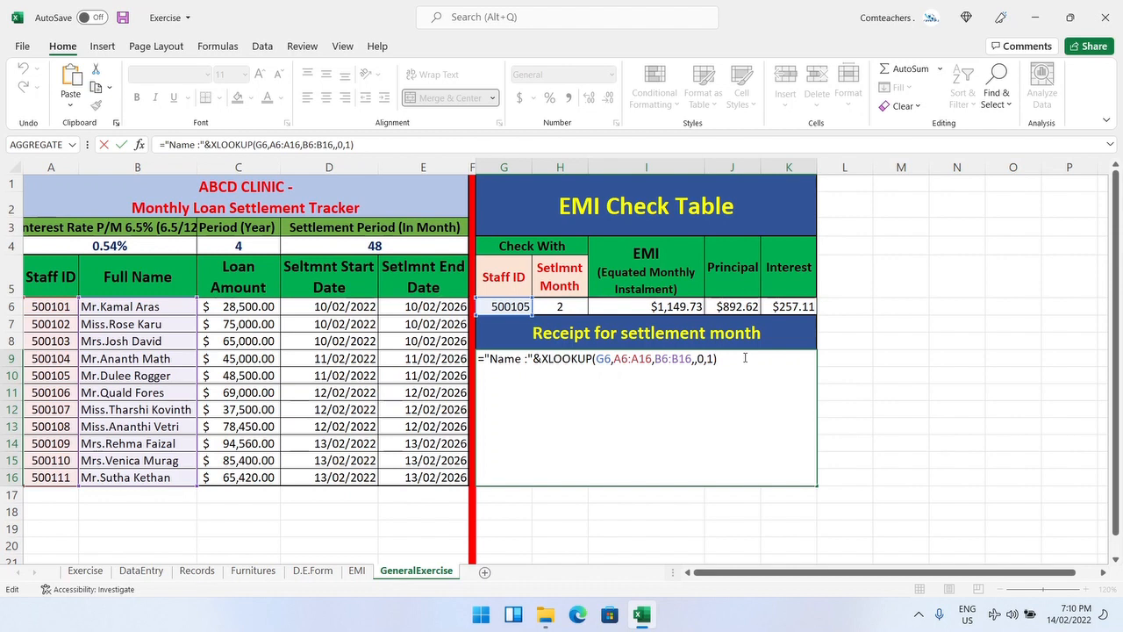
pyautogui.write('&')
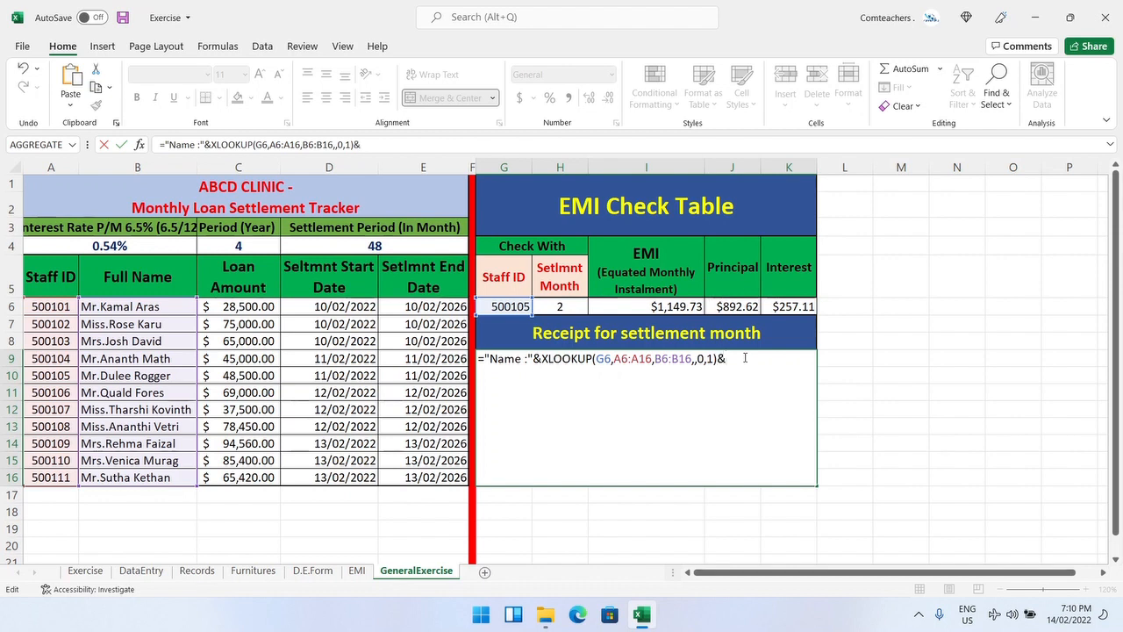
pyautogui.write('char')
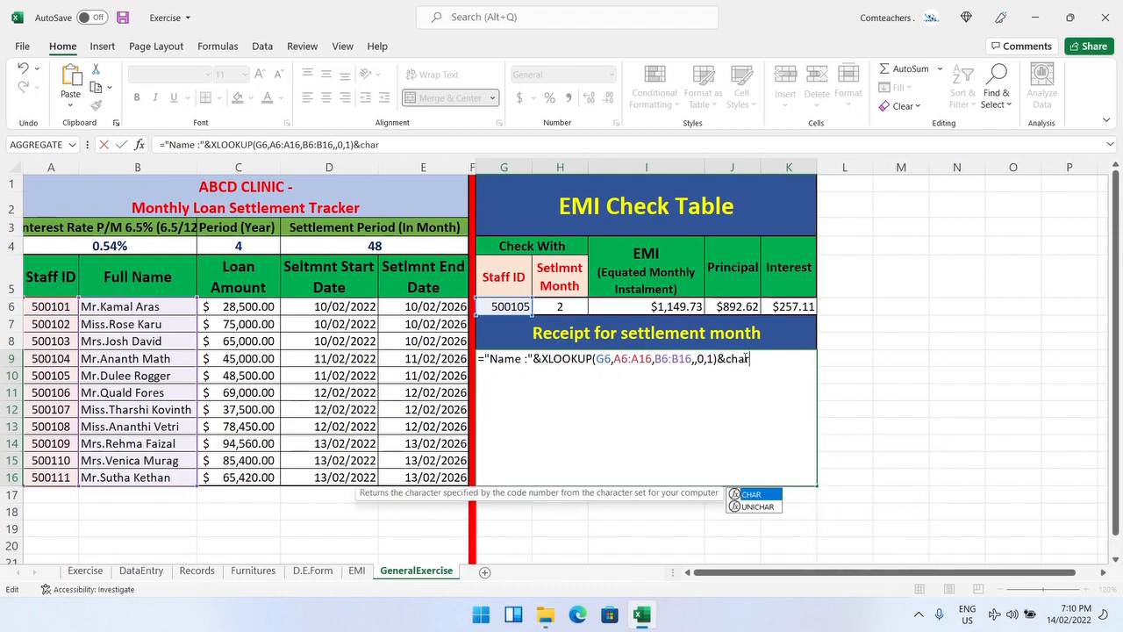
pyautogui.write('(')
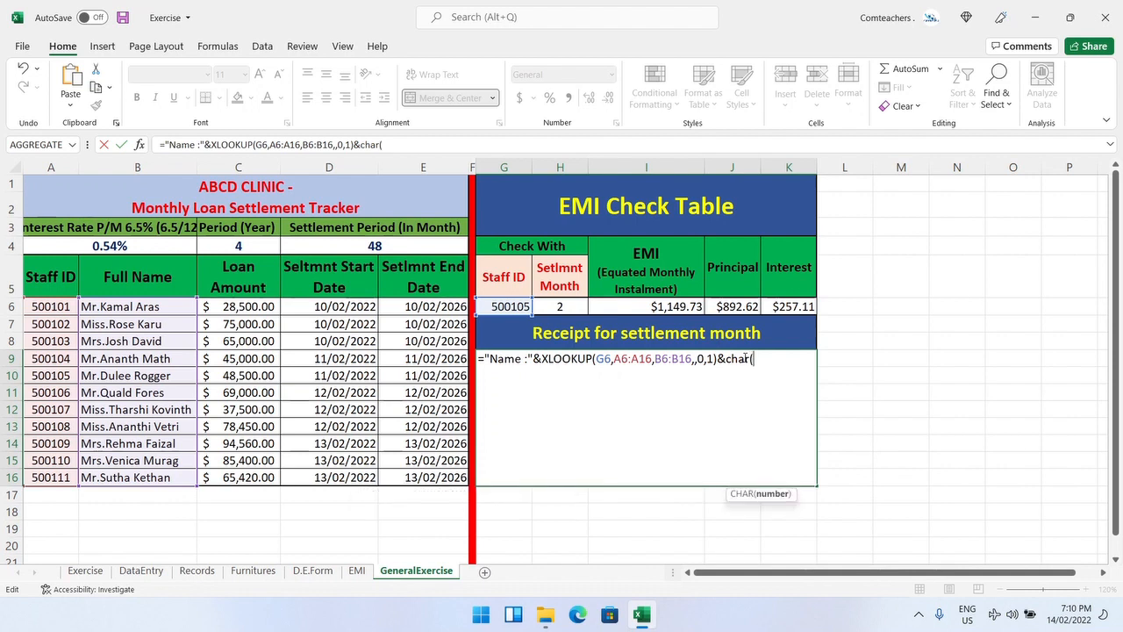
pyautogui.write('10')
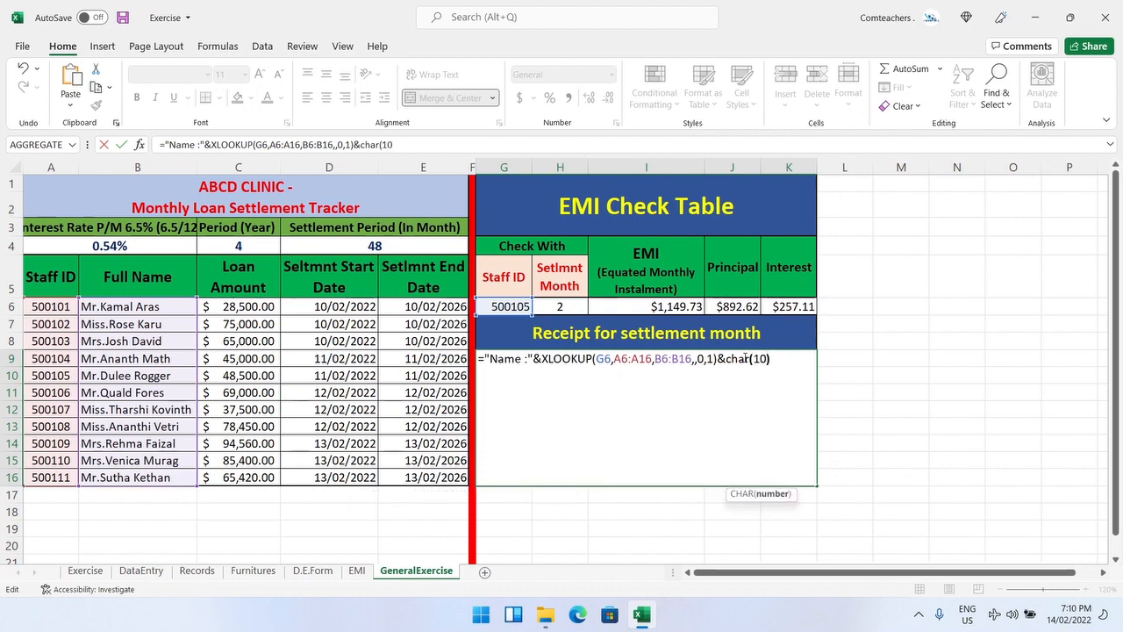
pyautogui.write(')&')
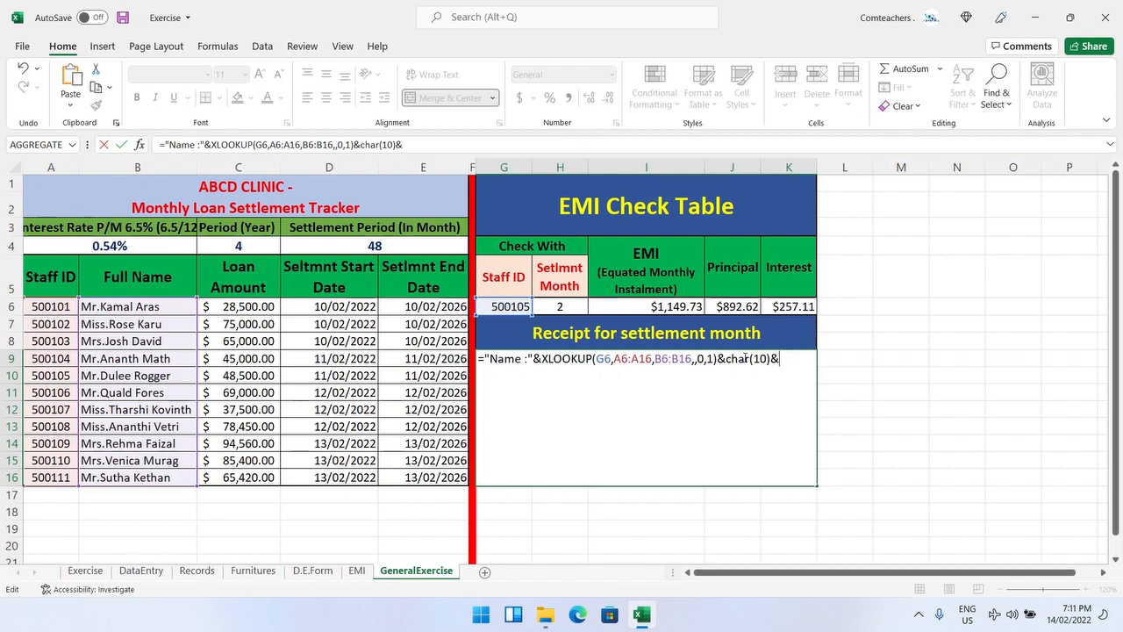
pyautogui.write('"')
pyautogui.write('Sta')
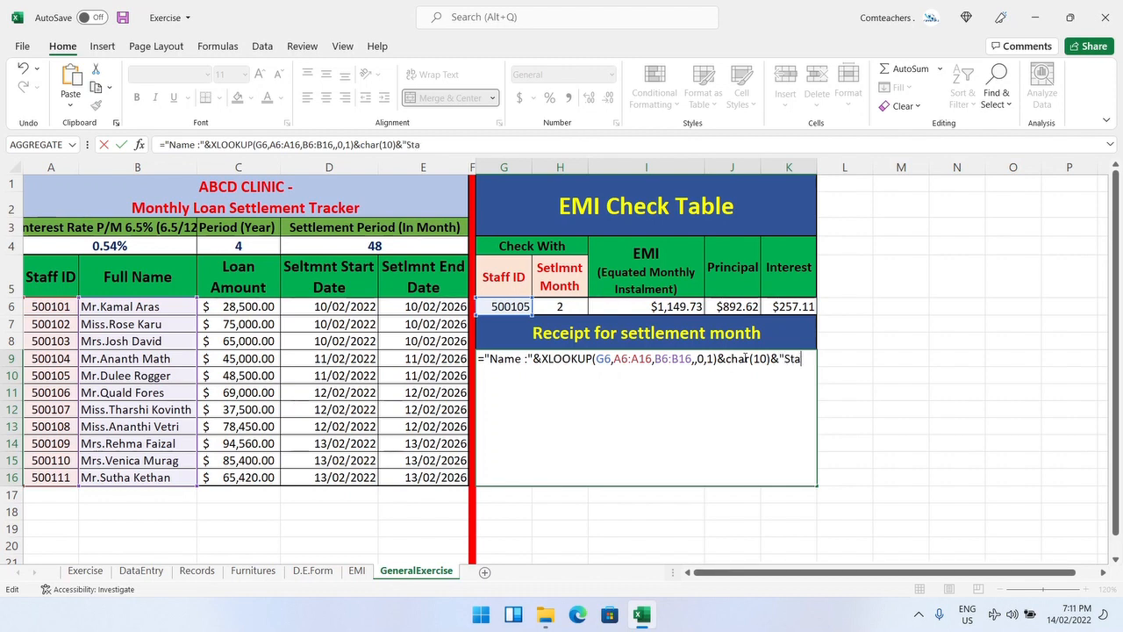
pyautogui.write('ff ID :"')
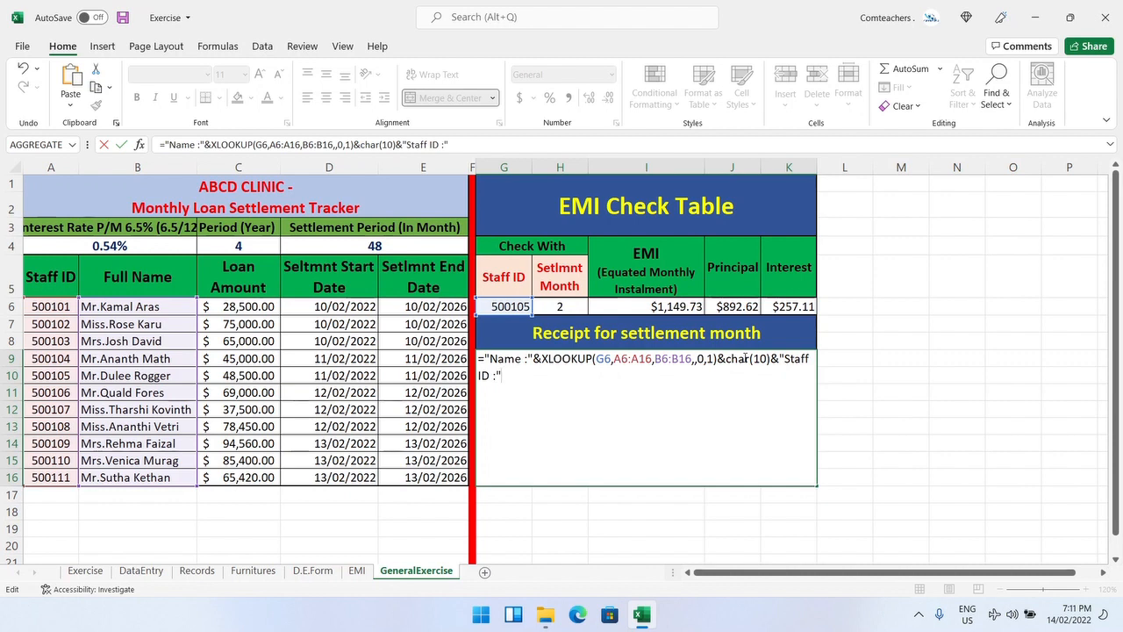
pyautogui.write(' &')
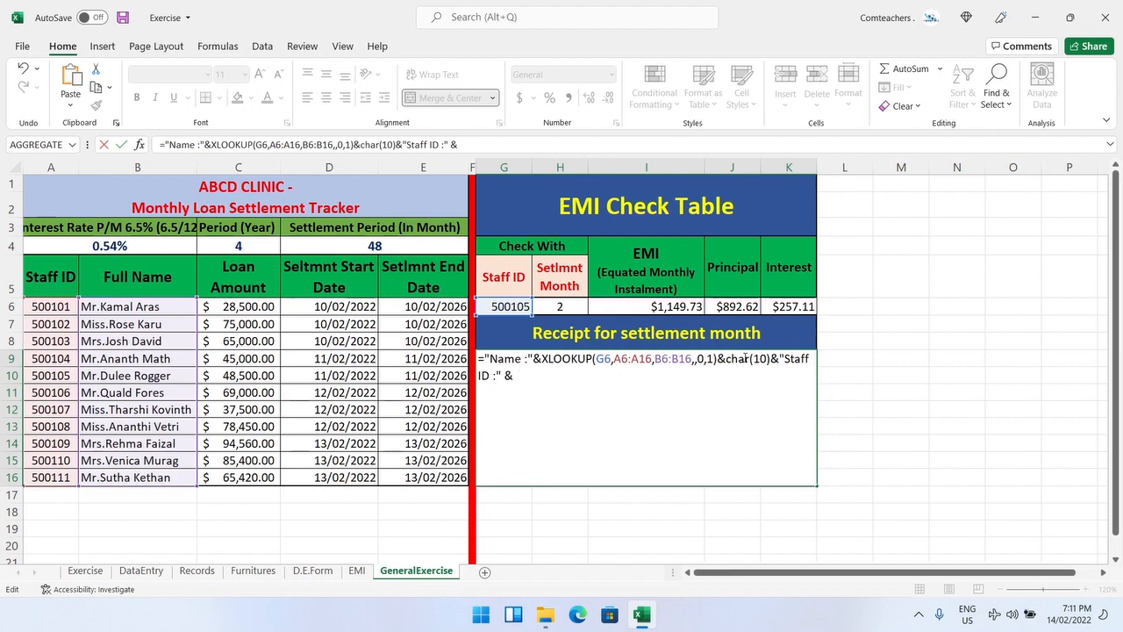
# Step: Append the Staff ID cell G6 and another CHAR(10) line break to the receipt formula and confirm it
pyautogui.click(505, 306)
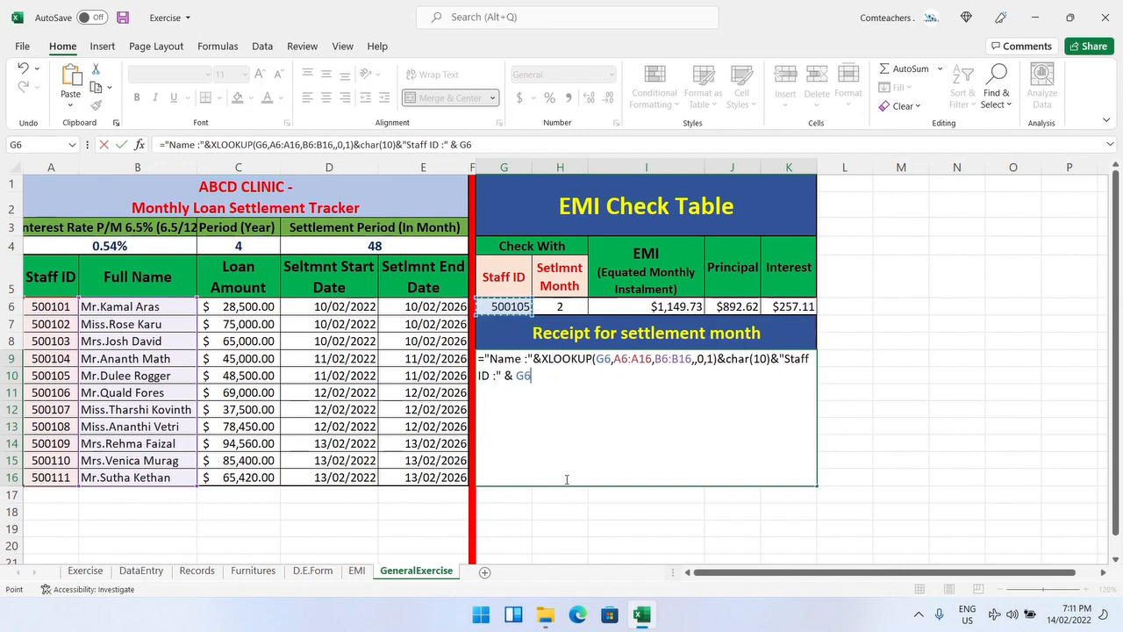
pyautogui.write('&')
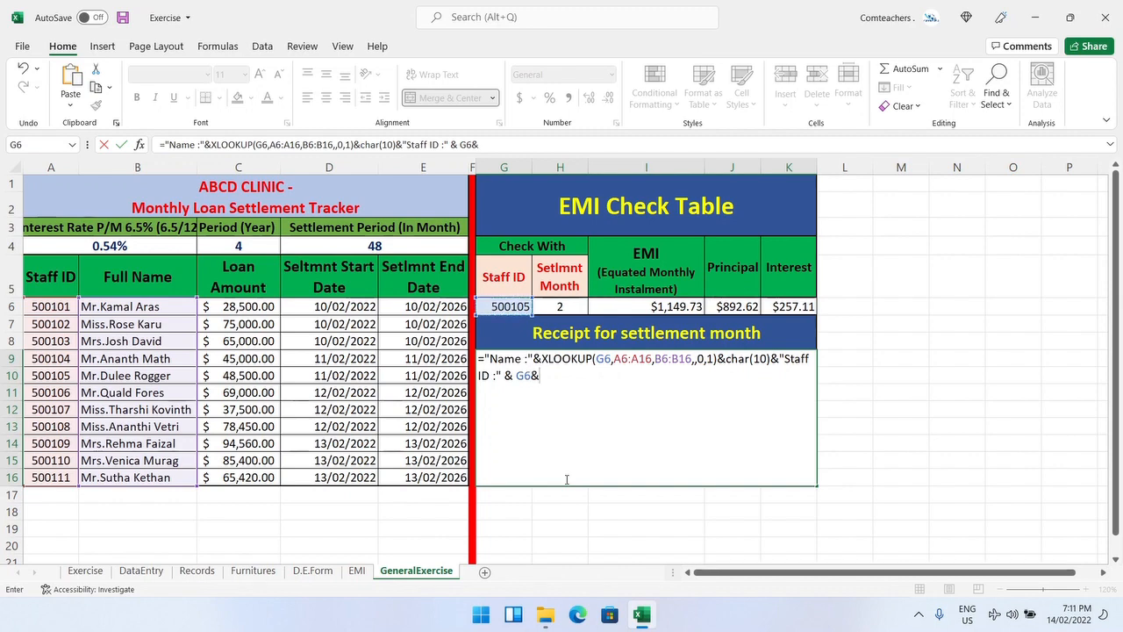
pyautogui.write('char')
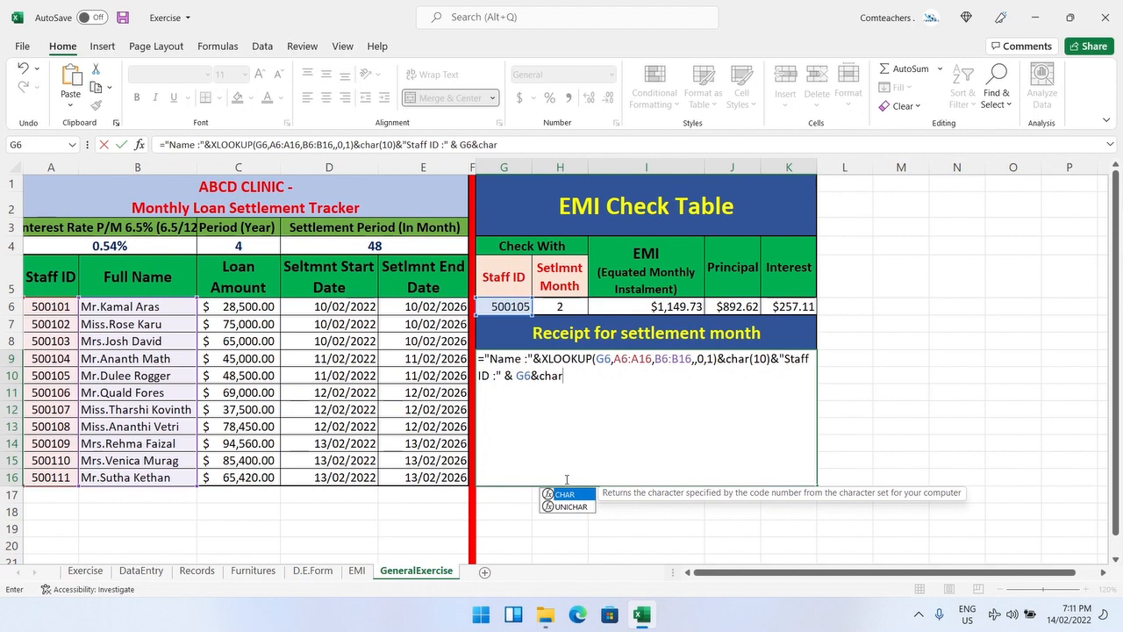
pyautogui.write('(1')
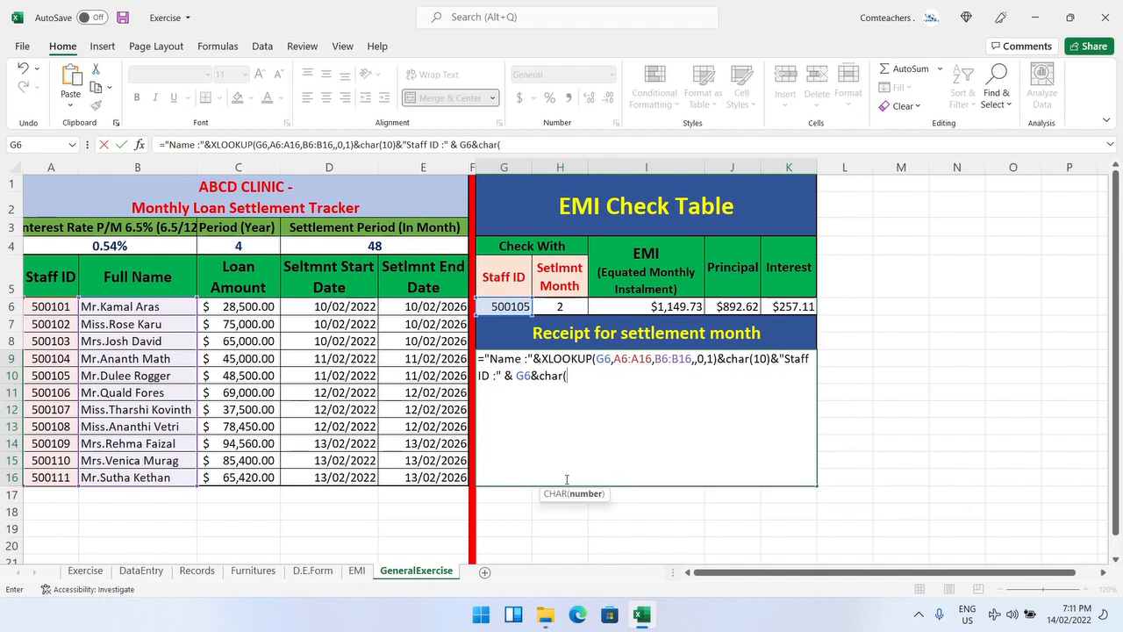
pyautogui.write('0)')
pyautogui.press('Return')
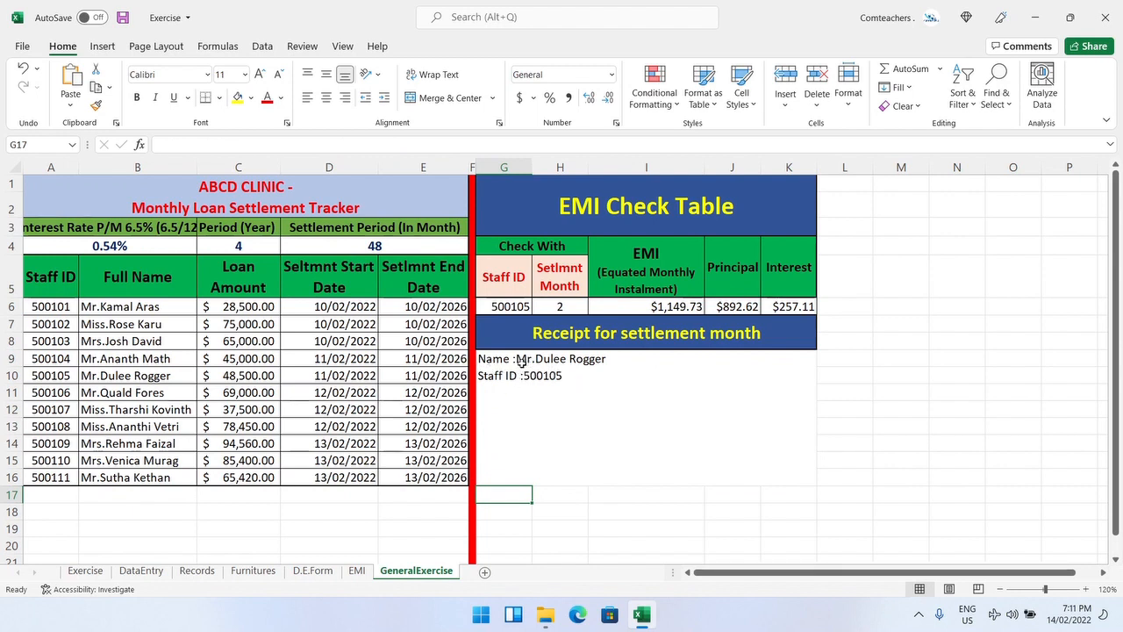
pyautogui.doubleClick(571, 376)
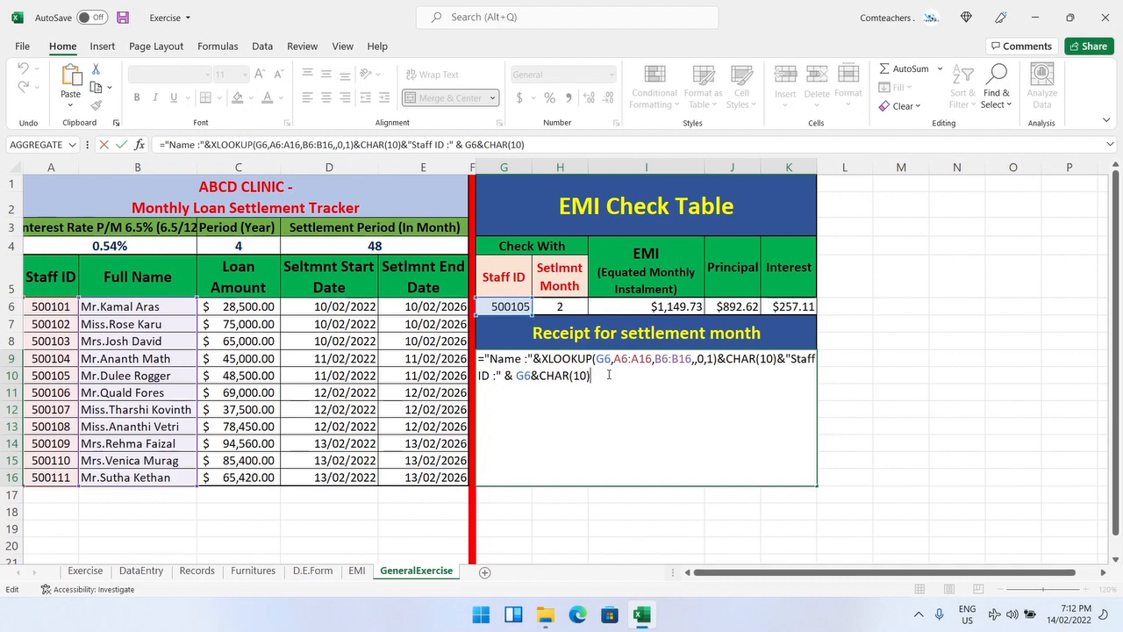
pyautogui.press('Return')
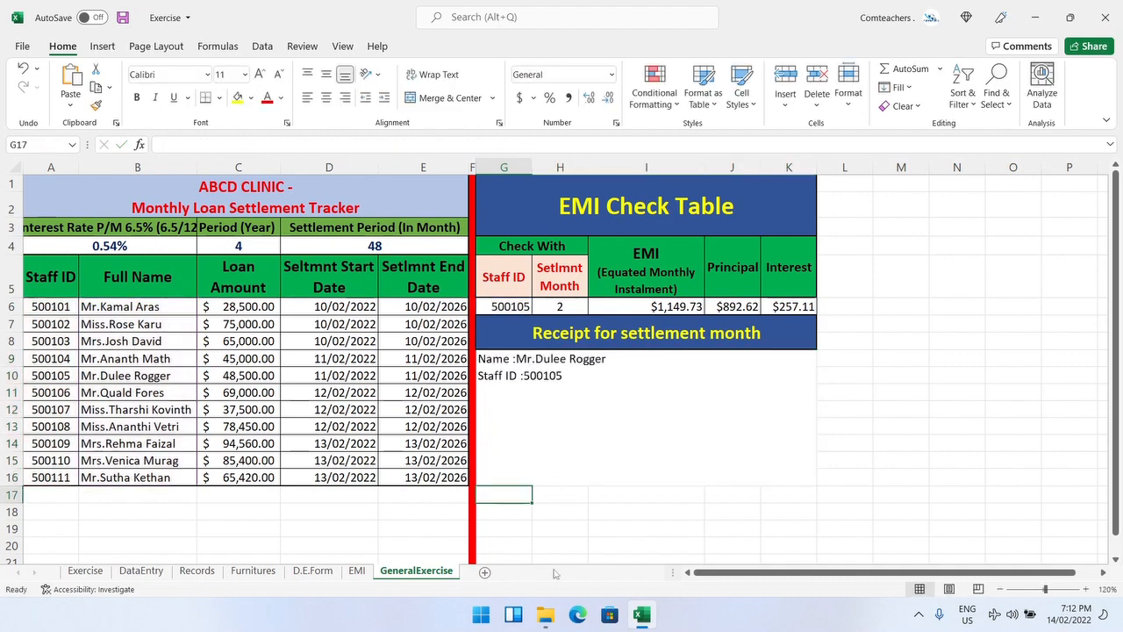
# Step: On the EMI sheet, open the receipt cell to review its complete multi-line formula
pyautogui.click(357, 570)
pyautogui.doubleClick(668, 415)
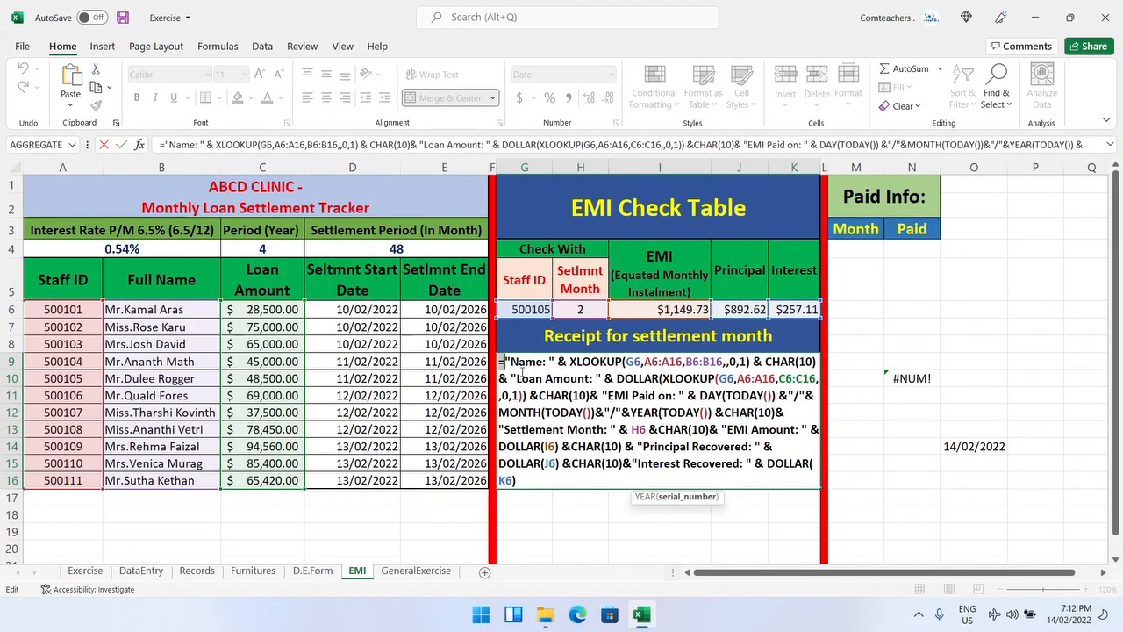
pyautogui.moveTo(501, 362); pyautogui.dragTo(685, 480)
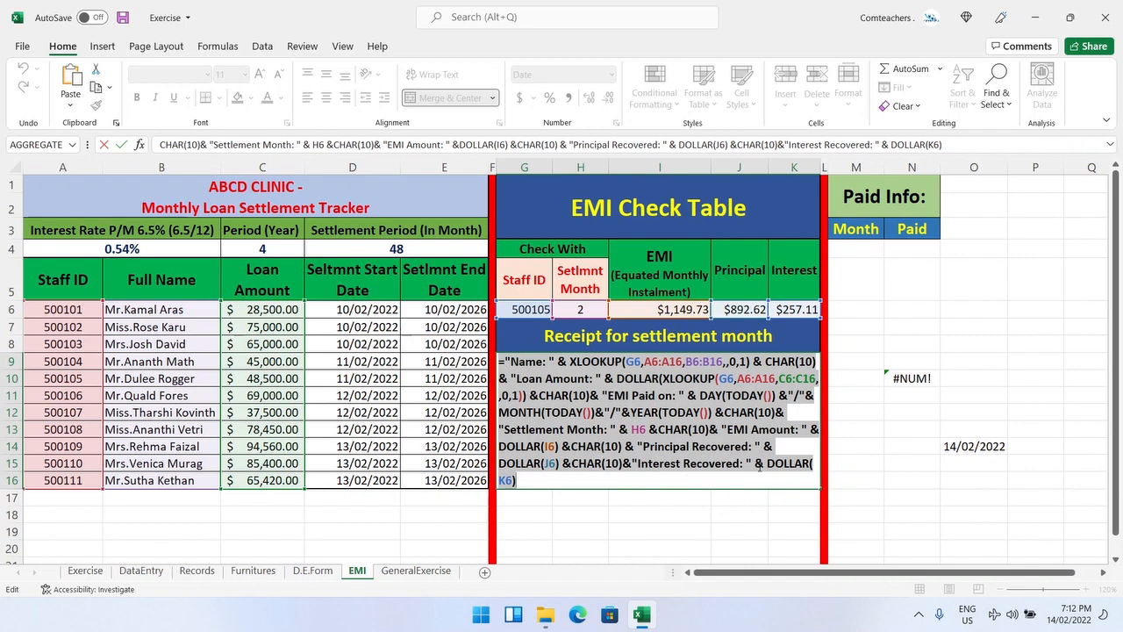
pyautogui.click(709, 473)
pyautogui.press('Return')
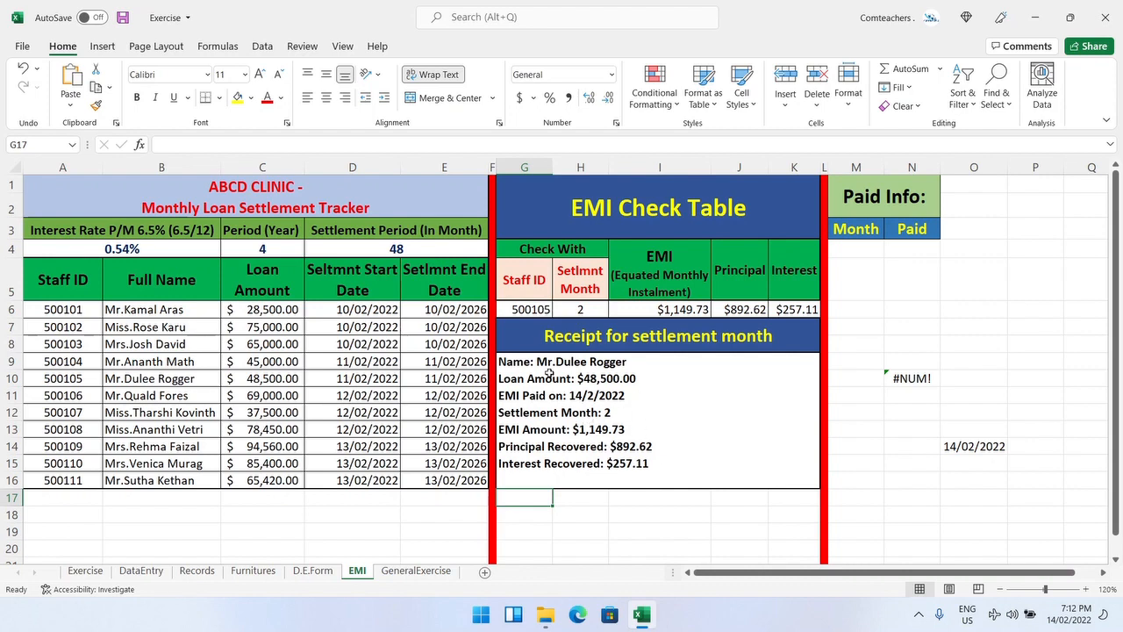
# Step: Change the Staff ID in the EMI sheet's check table to 500103
pyautogui.doubleClick(546, 310)
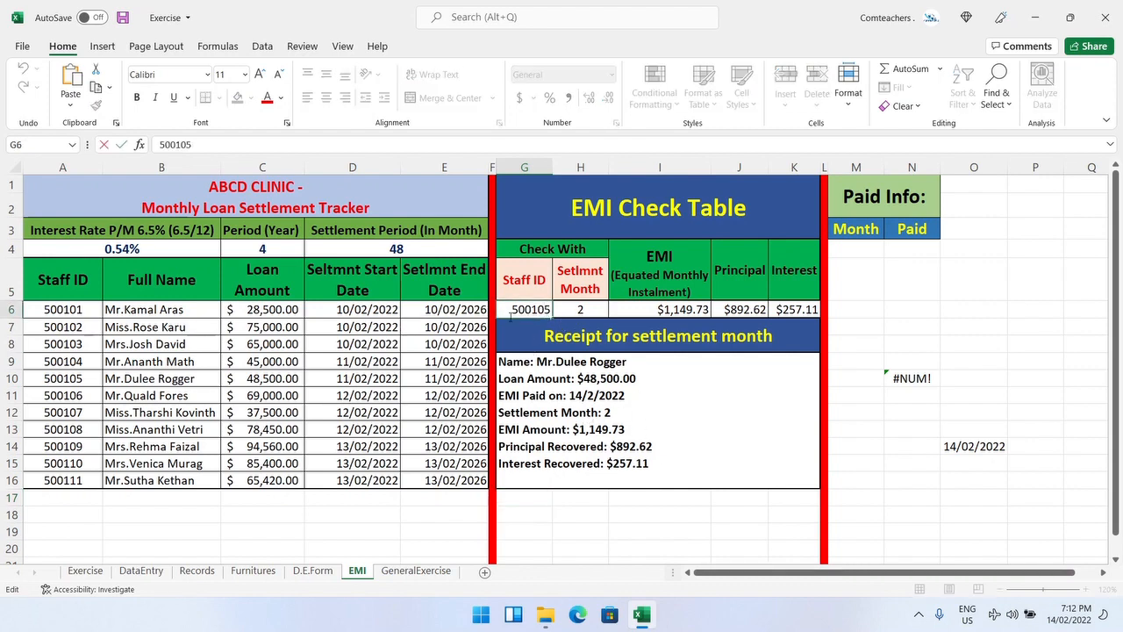
pyautogui.press('BackSpace')
pyautogui.write('3')
pyautogui.press('Return')
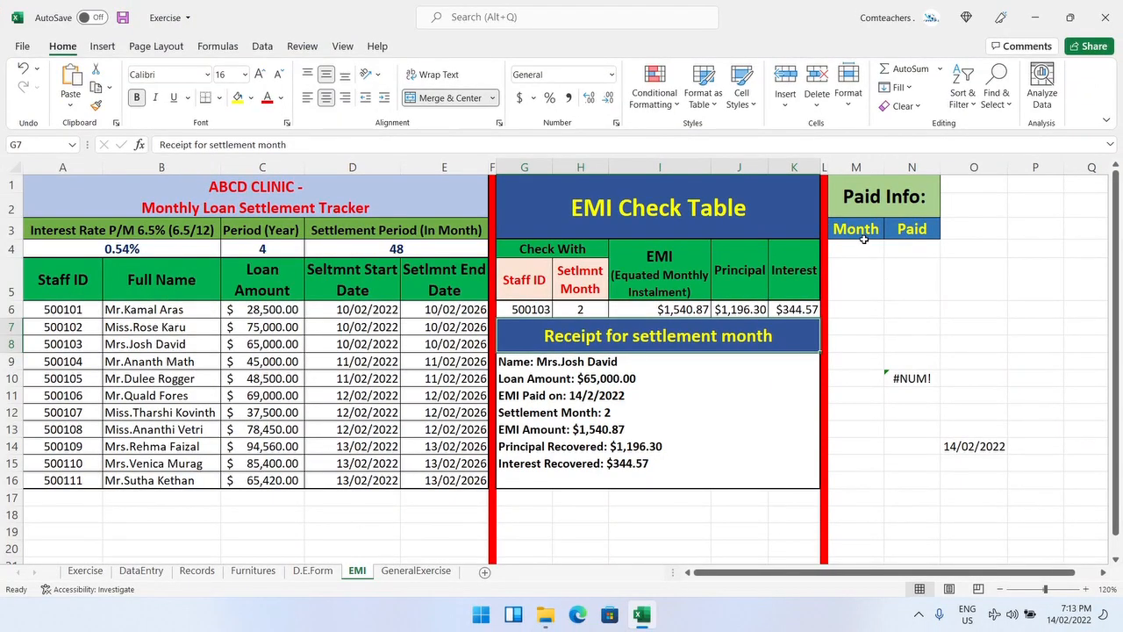
pyautogui.click(749, 257)
pyautogui.click(908, 252)
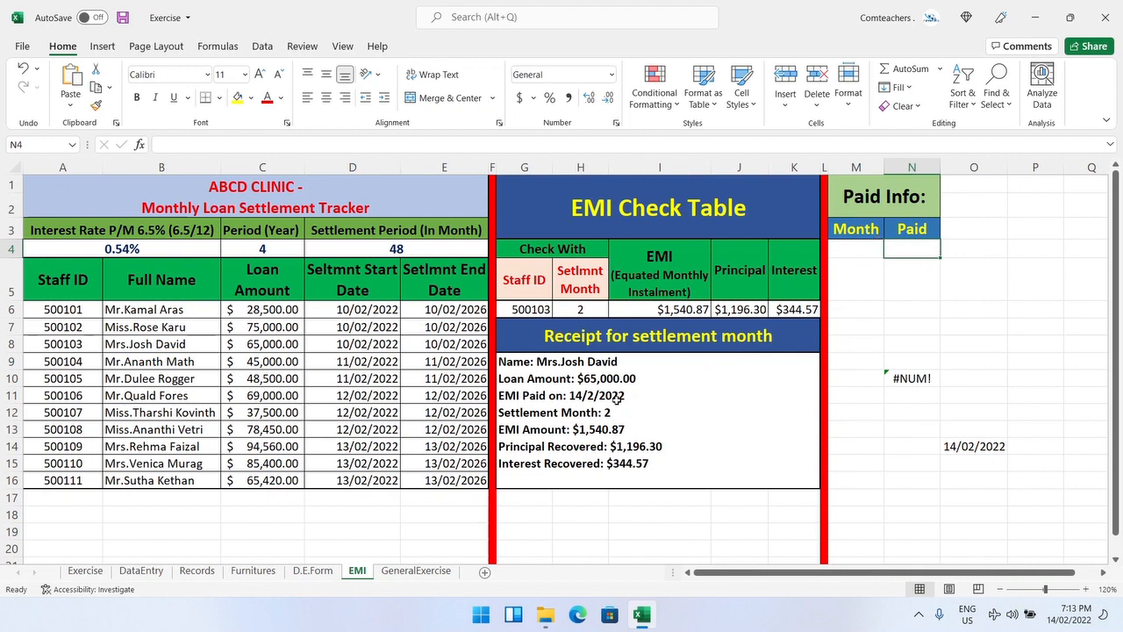
pyautogui.click(754, 508)
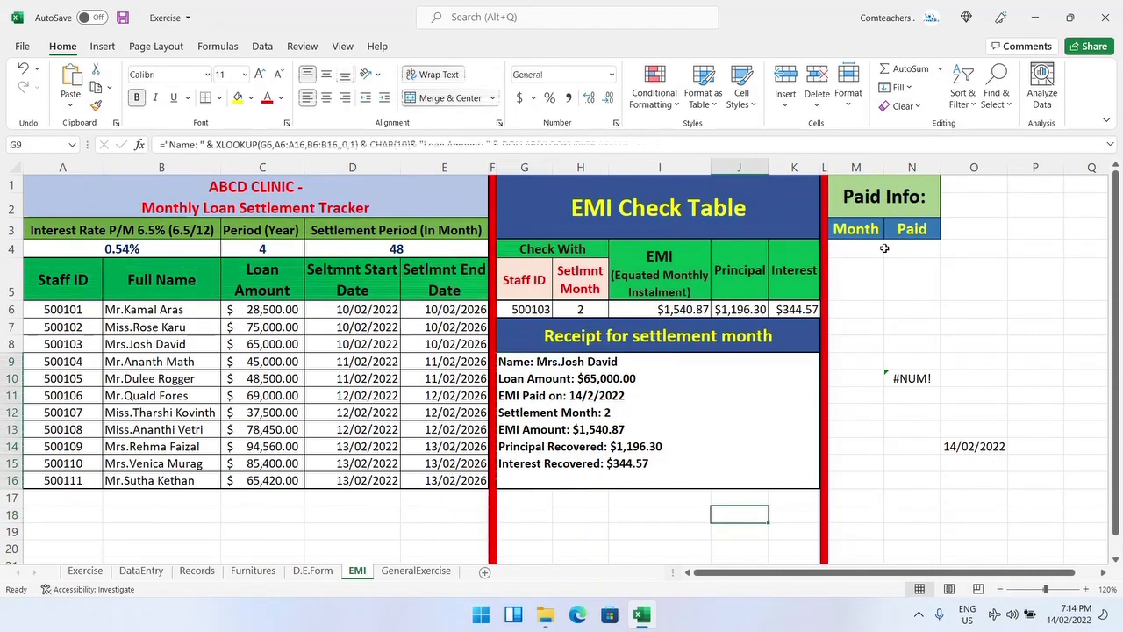
pyautogui.click(766, 411)
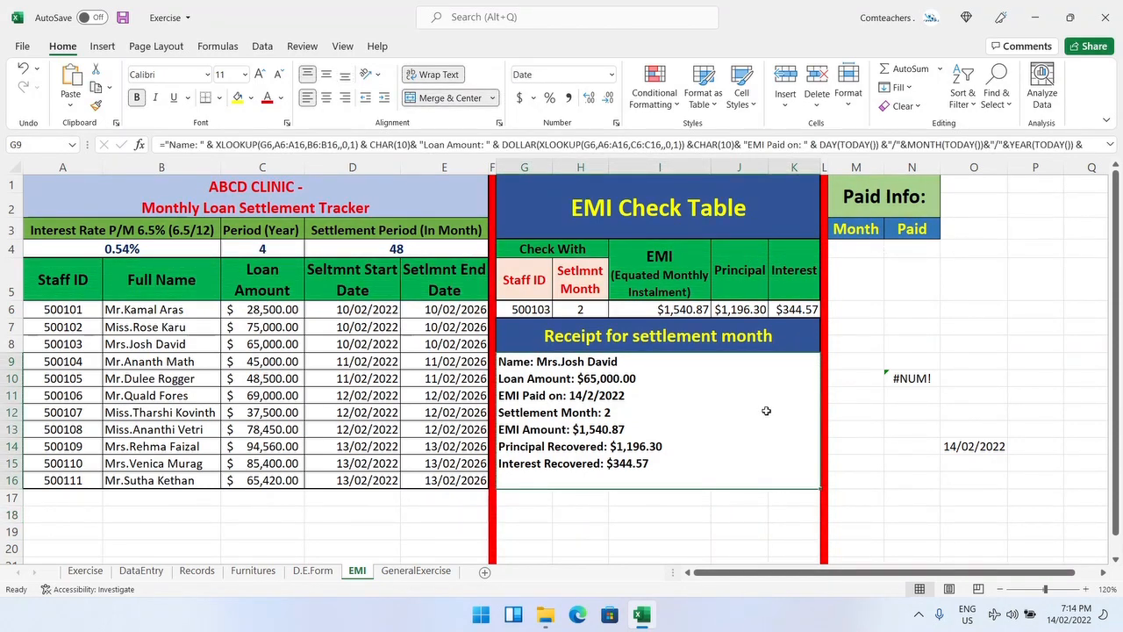